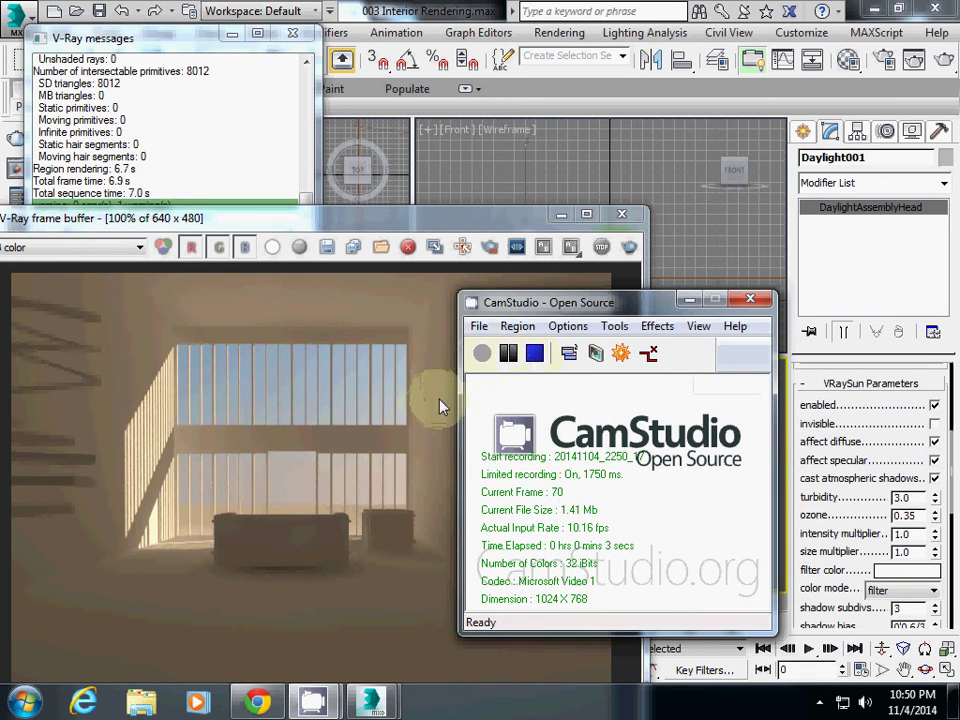
Move the recorder window aside and minimize the V-Ray frame buffer to reveal the four viewports.
left_click_drag(565, 316, 522, 364)
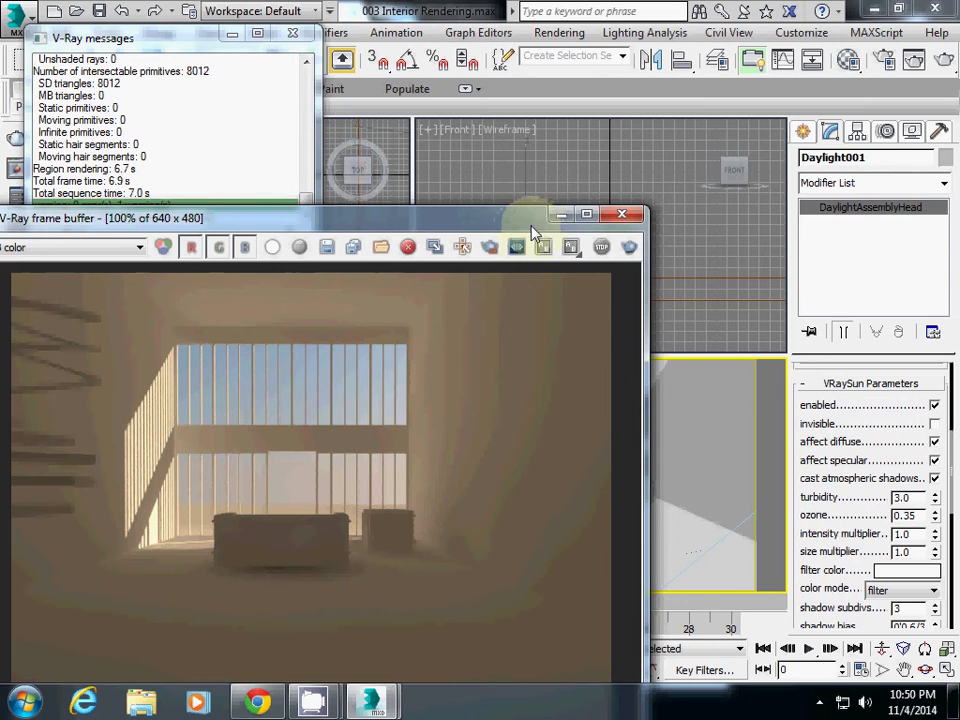
left_click_drag(504, 228, 510, 208)
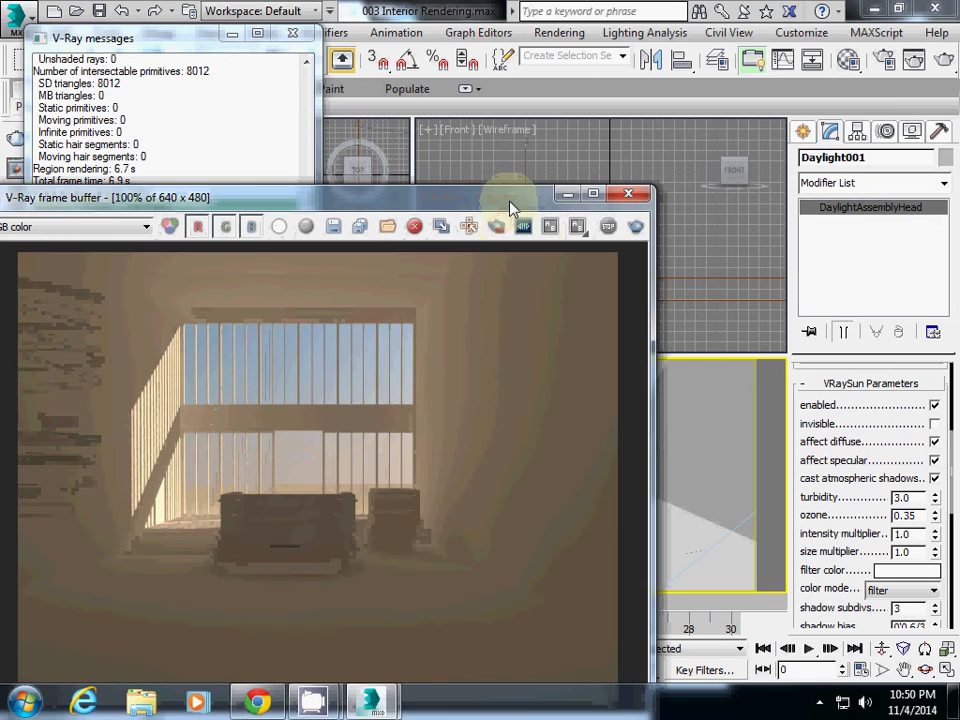
left_click(567, 194)
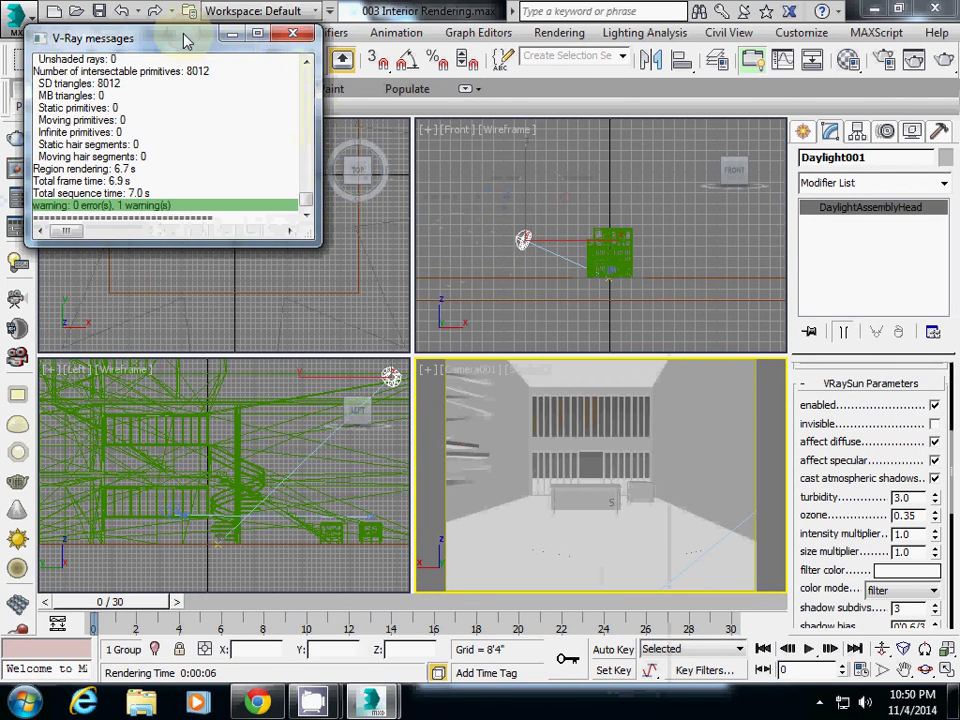
Zoom the Top viewport and draw Box002, a 19'10" × 23'5" × 0'3" slab under the sofa.
left_click_drag(189, 36, 203, 383)
left_click(221, 264)
scroll(234, 190, "up", 10)
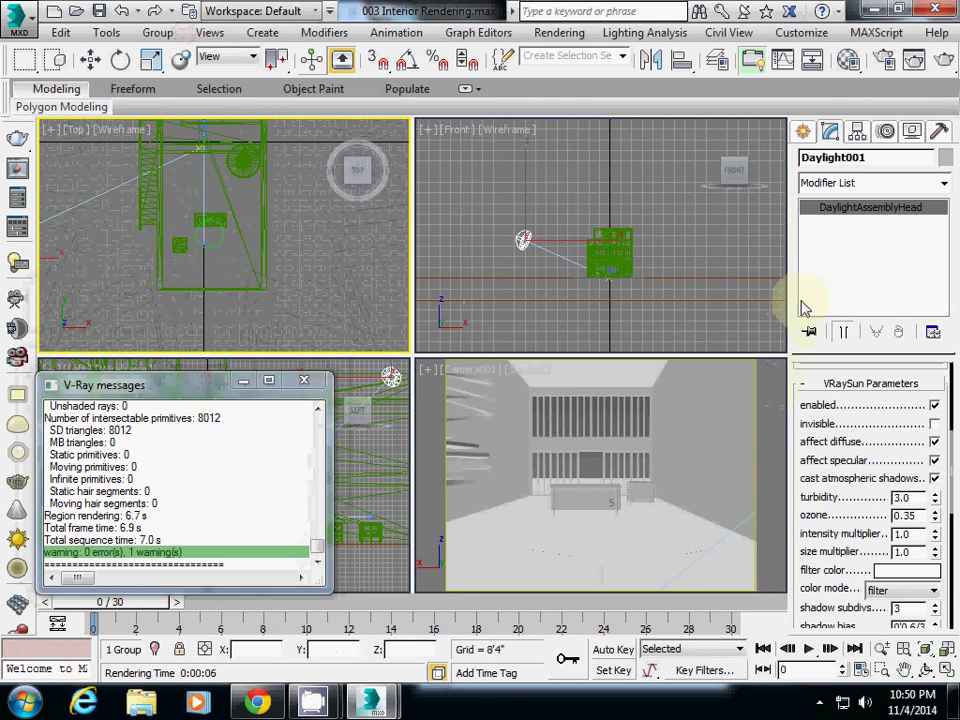
left_click(803, 132)
left_click(340, 258)
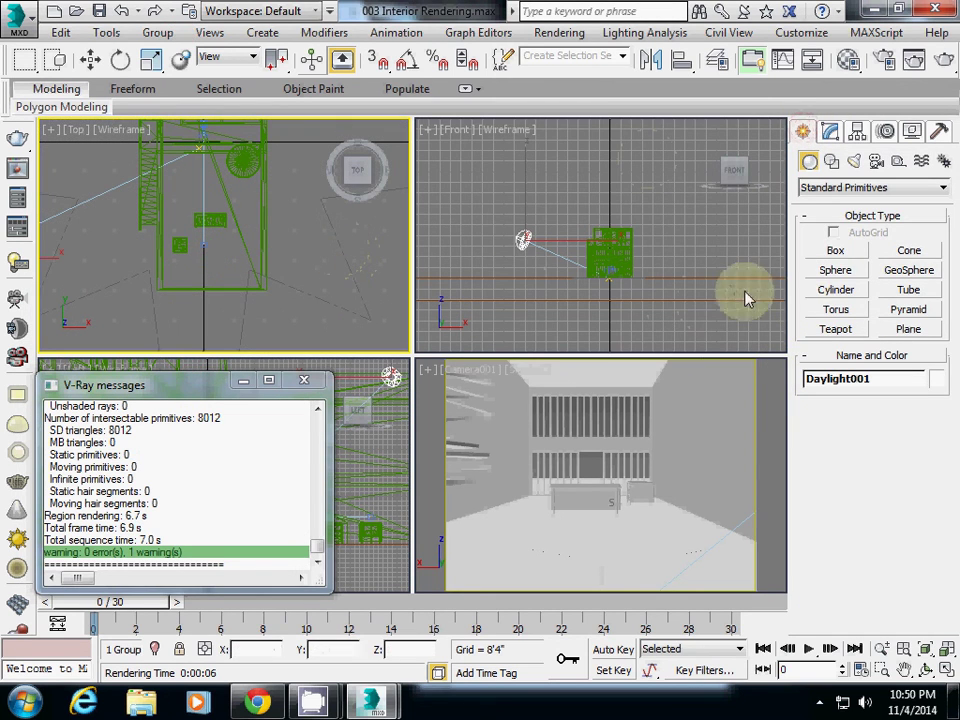
left_click(835, 252)
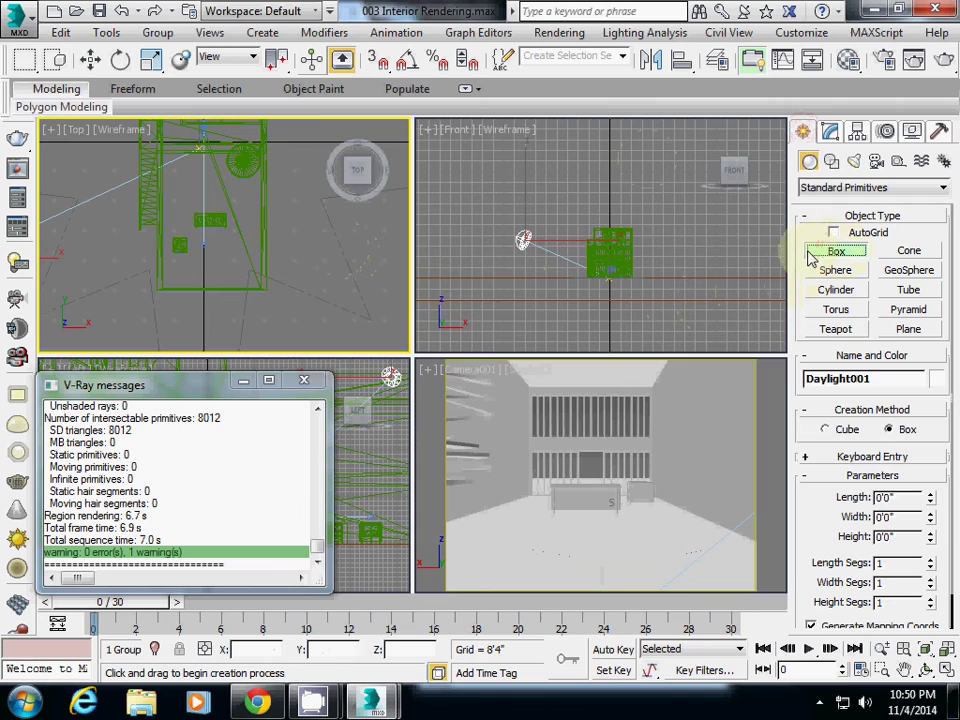
left_click_drag(169, 208, 253, 273)
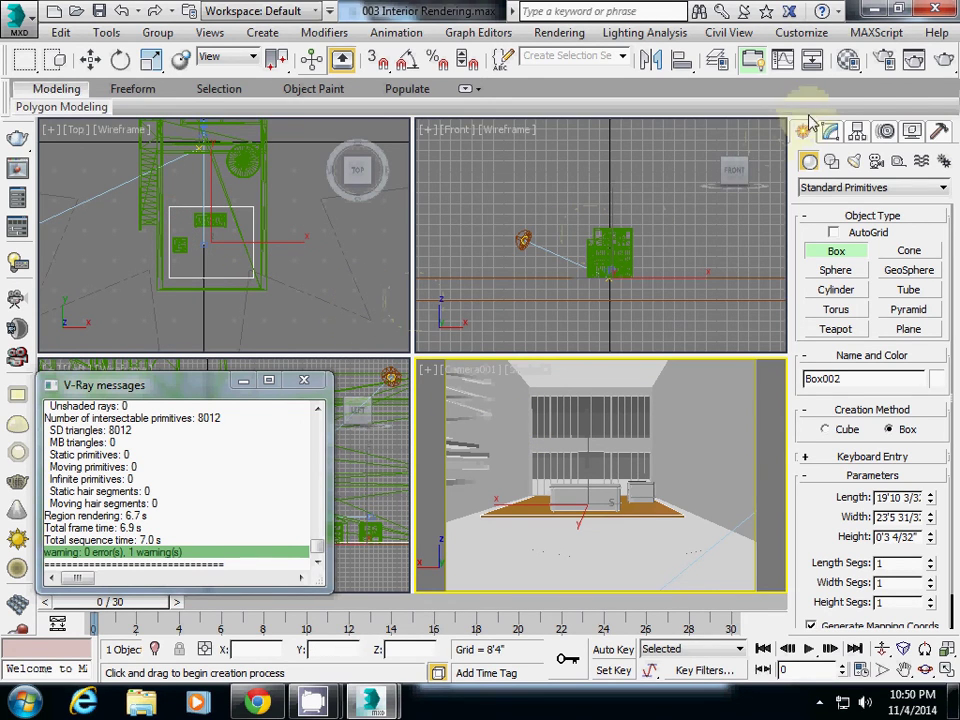
Open the Material Editor, try Slate mode, then return to the Compact material editor.
left_click(848, 62)
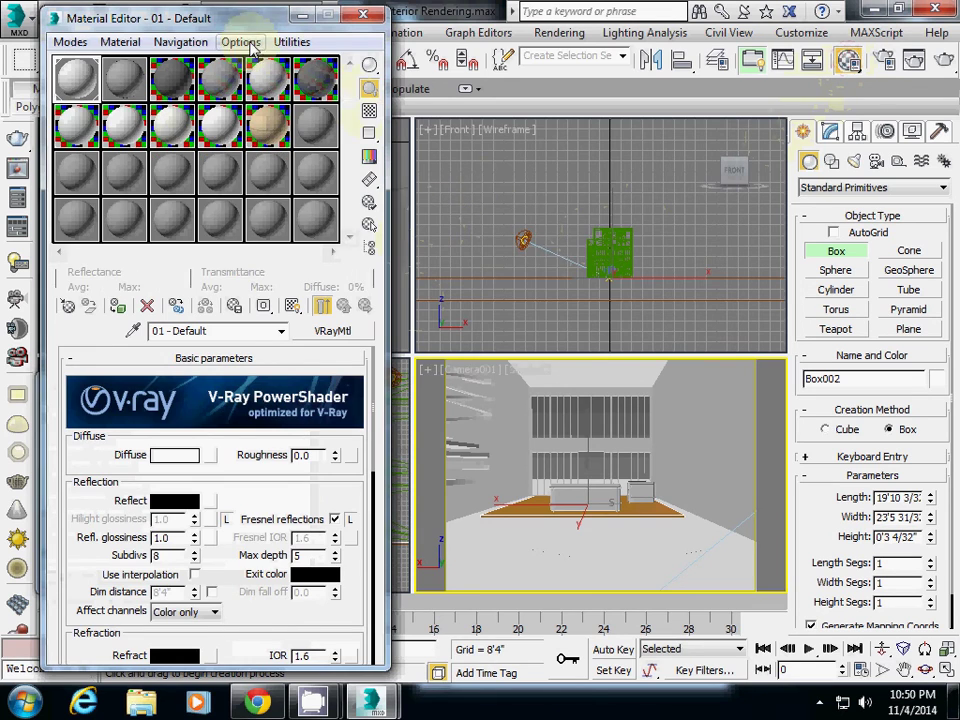
left_click_drag(253, 18, 591, 63)
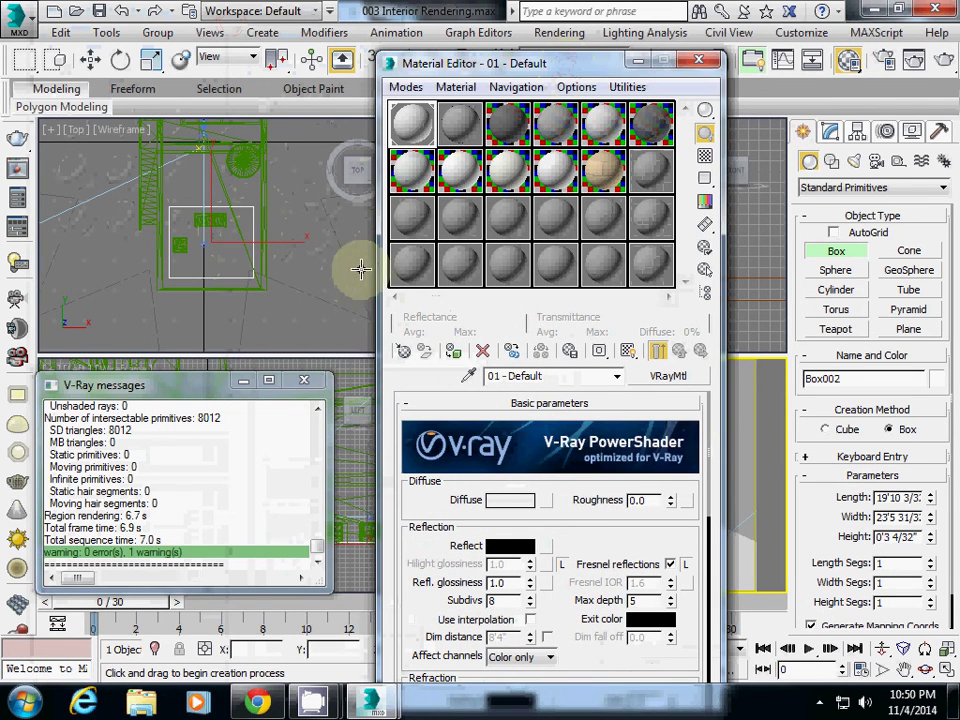
left_click(410, 90)
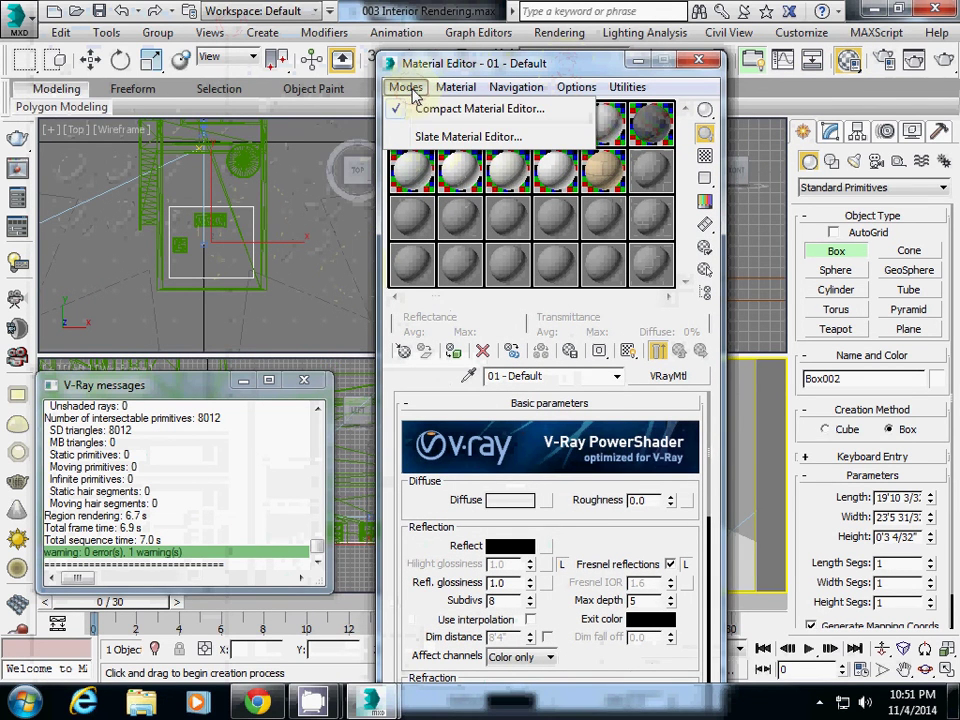
left_click(466, 136)
left_click(106, 91)
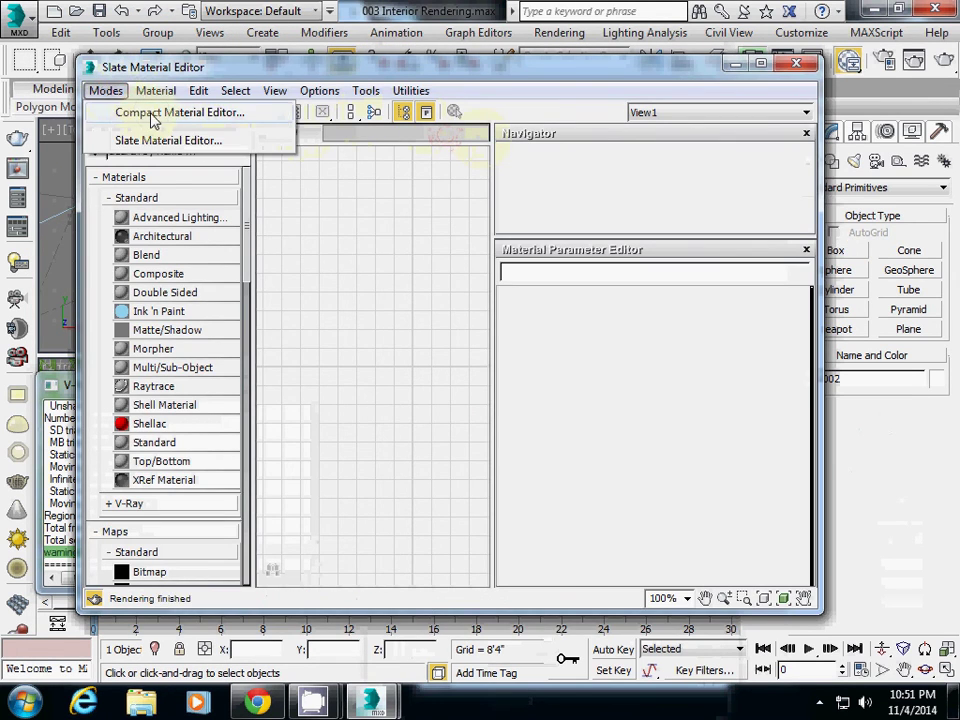
left_click(160, 109)
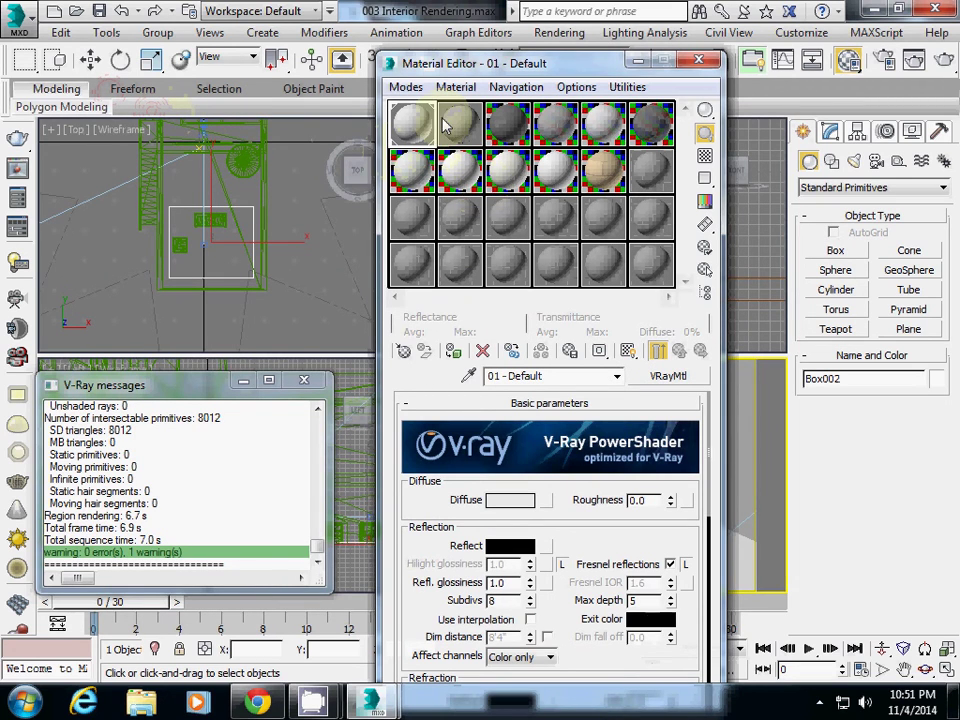
Pick an unused sample slot and name its material 'carpet'.
left_click(420, 230)
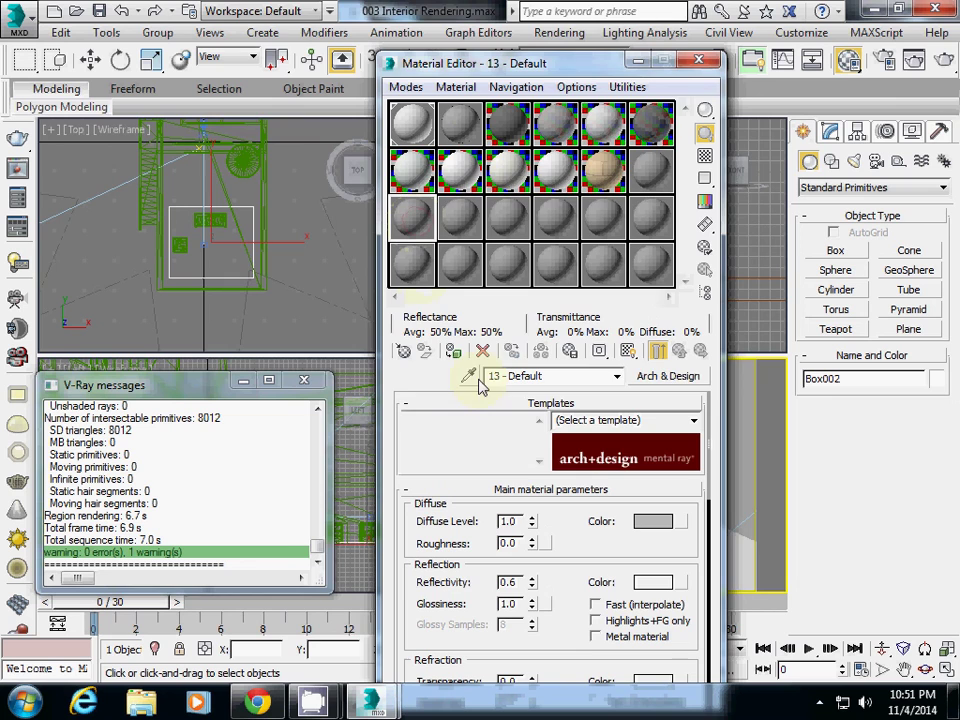
left_click(647, 378)
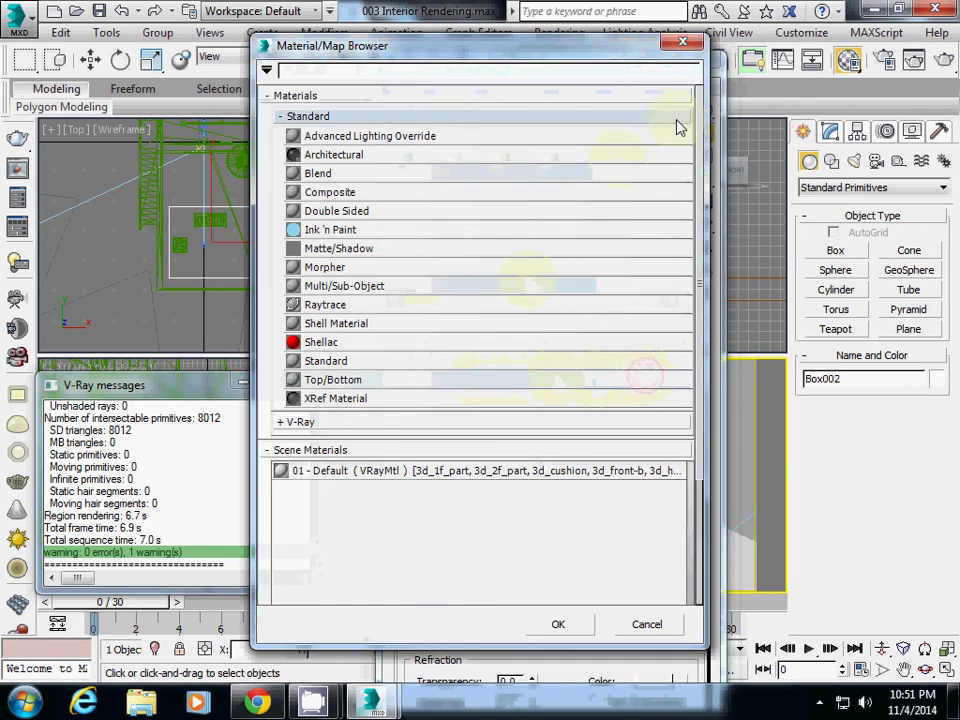
key("Escape")
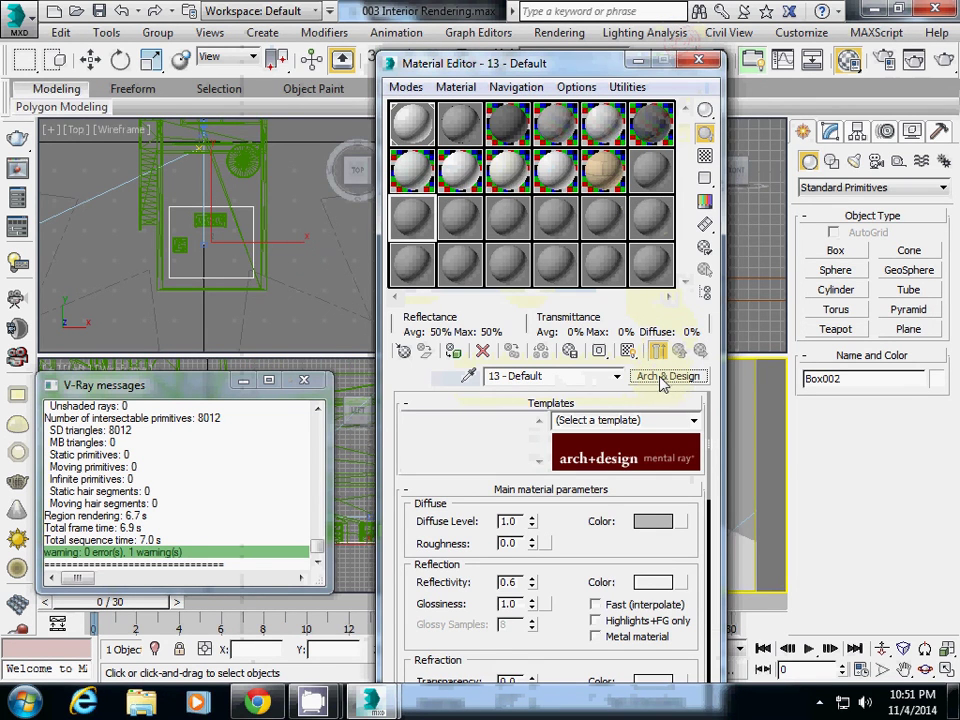
left_click(582, 375)
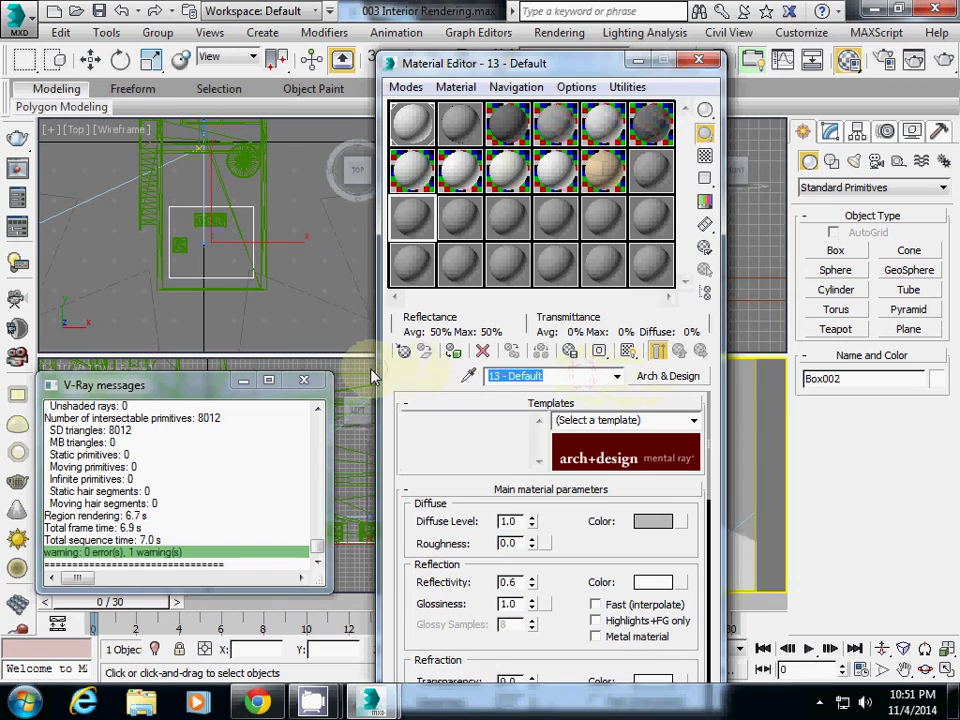
type("6")
key("BackSpace")
type("c")
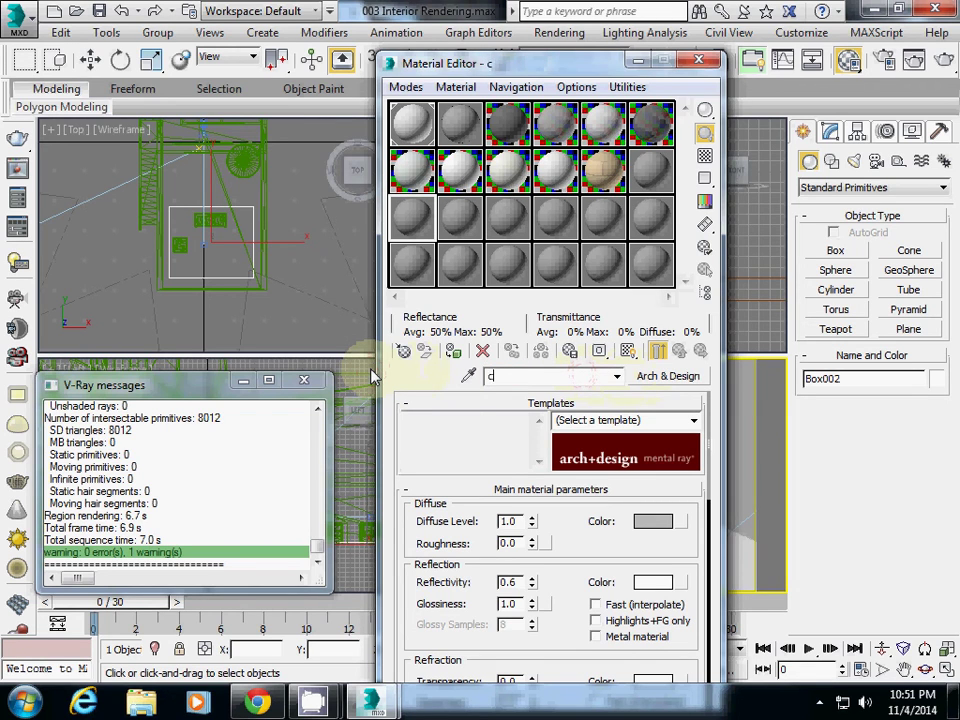
type("arpet")
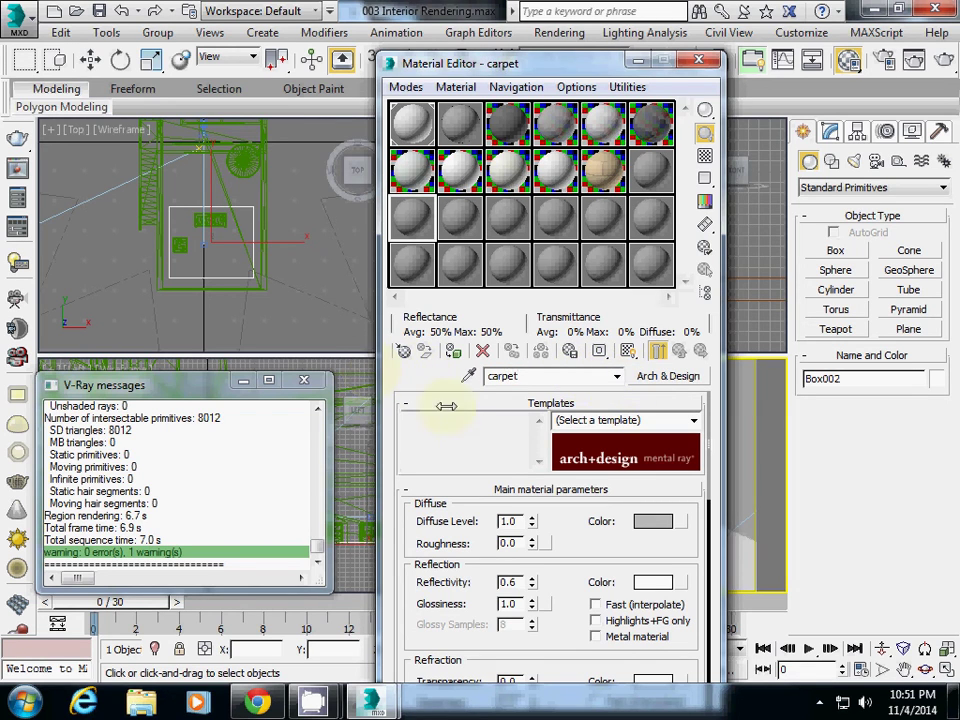
Change the carpet material's type to VRayMtl from the V-Ray group of the Material/Map Browser.
left_click(666, 376)
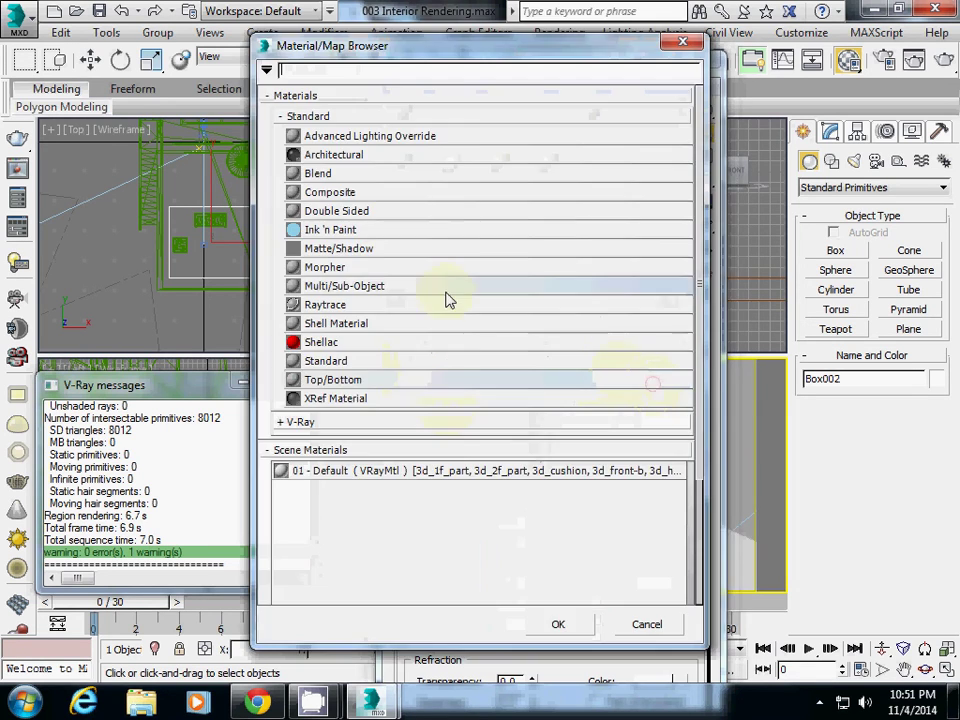
left_click(281, 117)
left_click(299, 141)
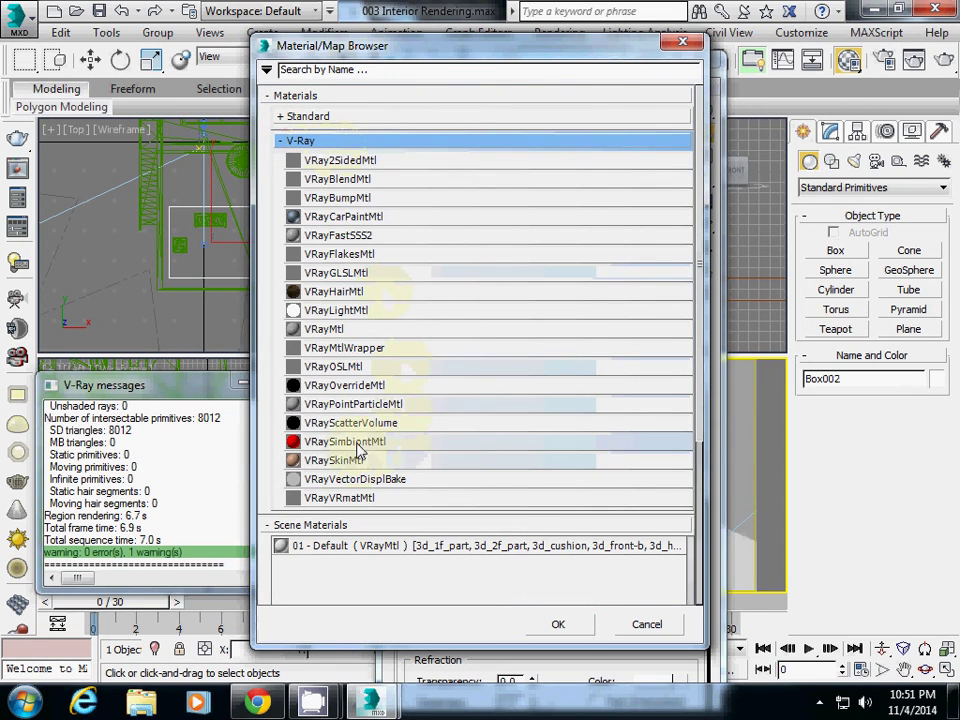
left_click(335, 331)
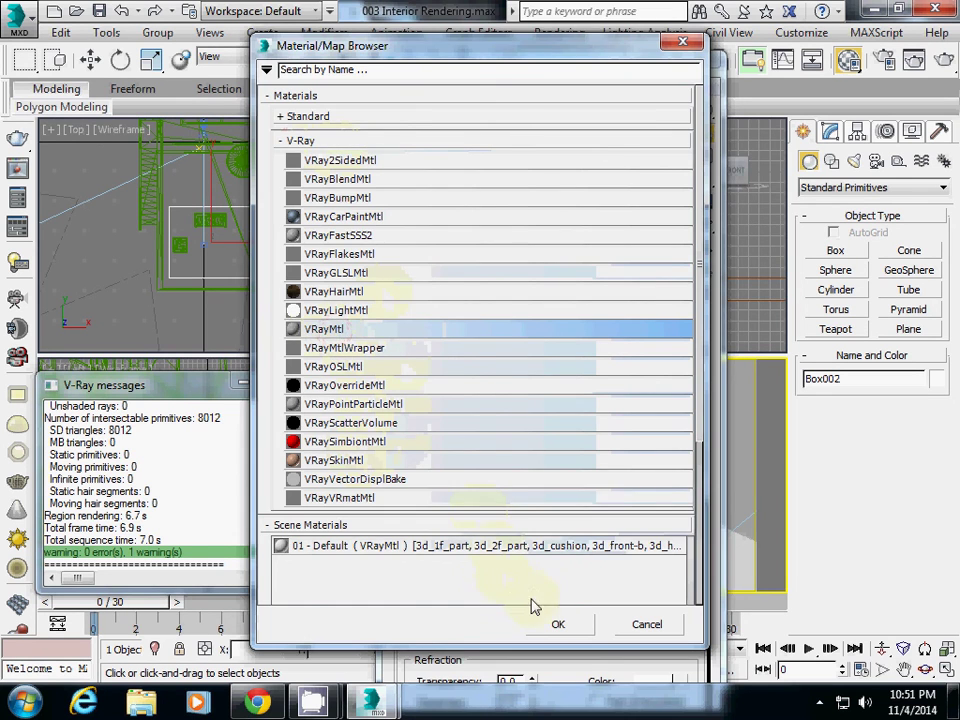
left_click(556, 624)
Set the carpet diffuse colour to brown RGB 115, 49, 23 and move the editor left.
left_click(517, 500)
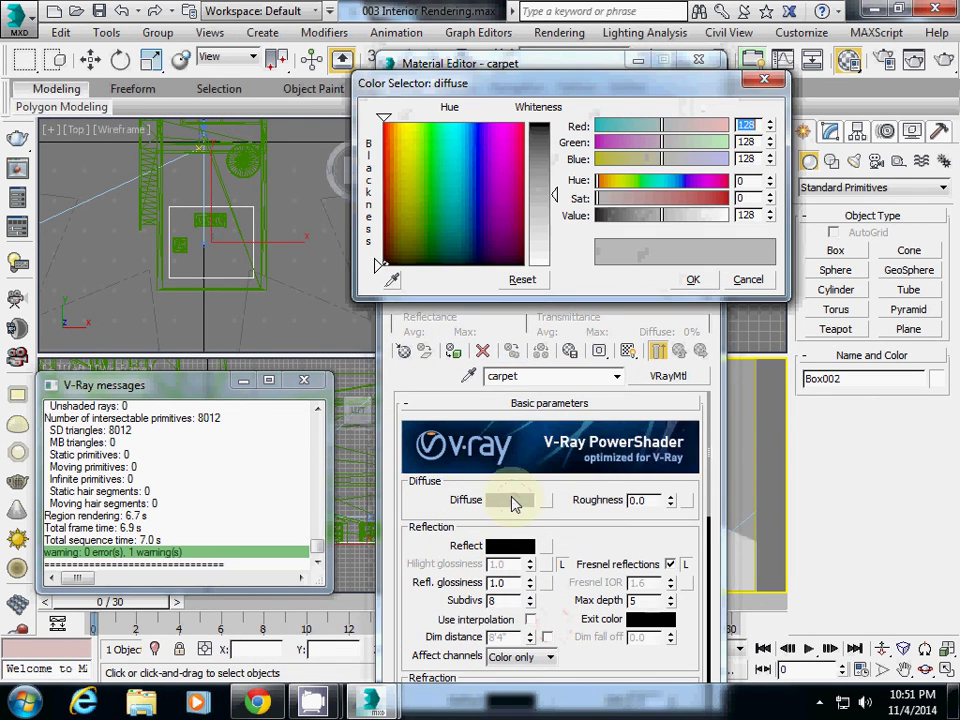
left_click_drag(388, 266, 390, 210)
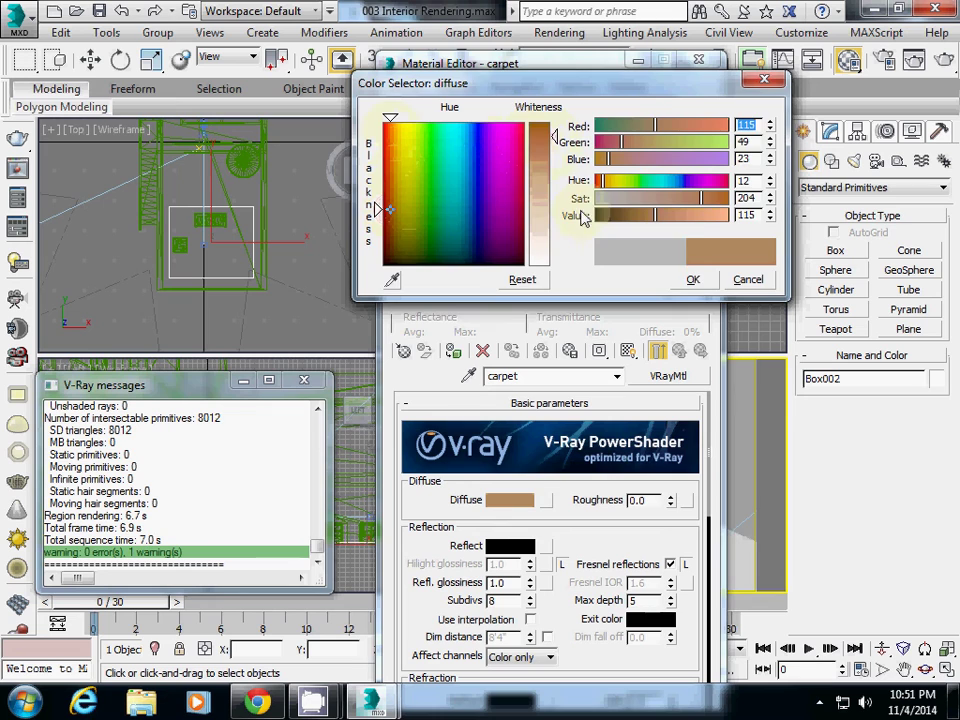
left_click(692, 279)
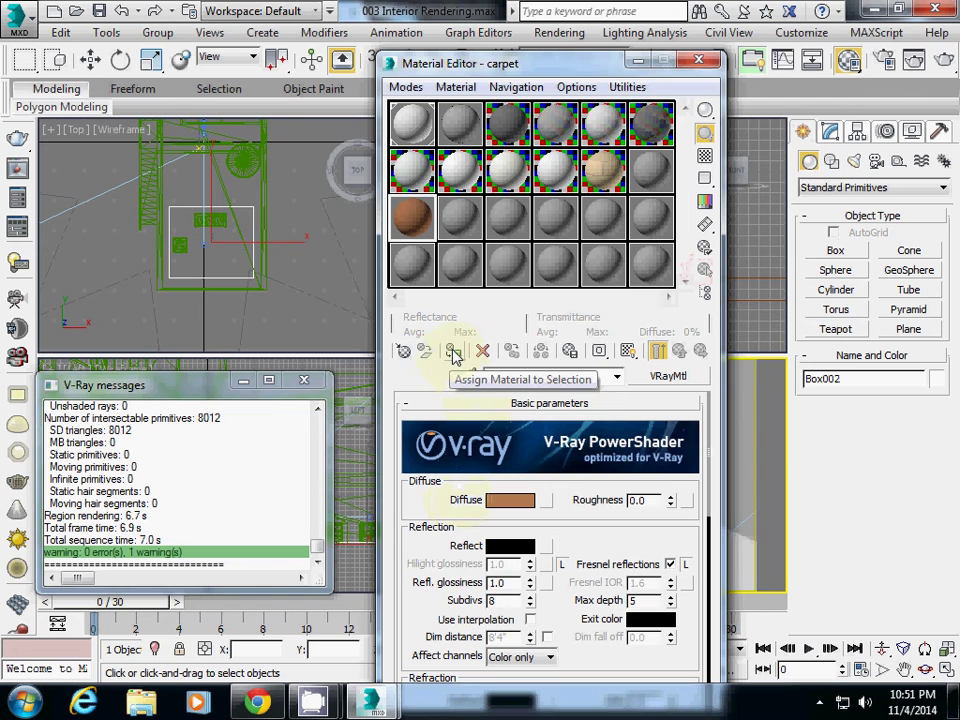
left_click_drag(491, 64, 177, 74)
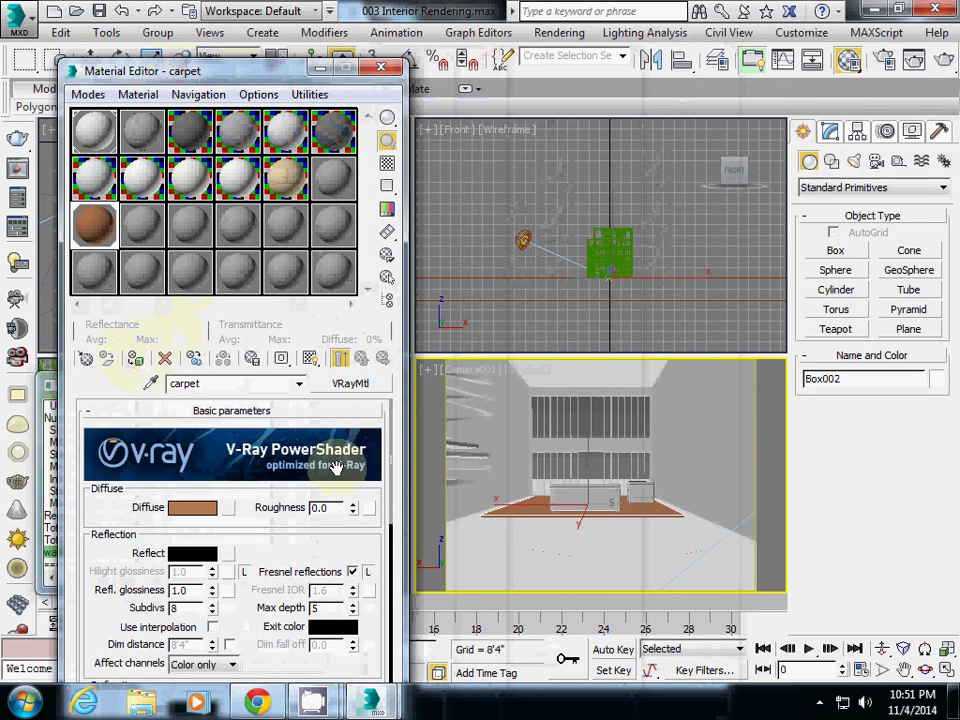
left_click(526, 522)
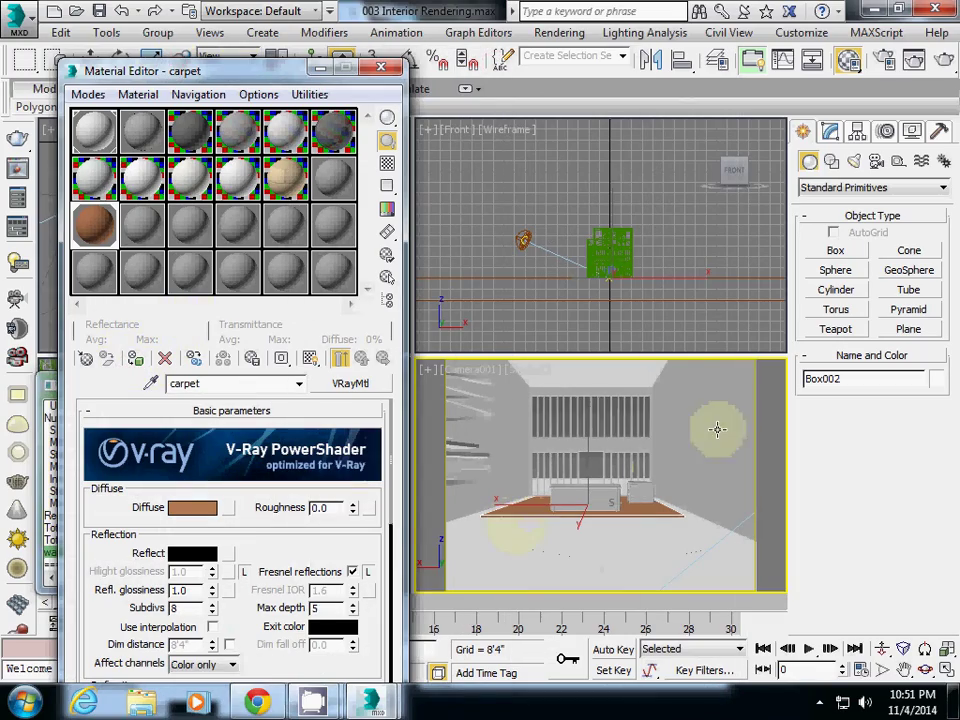
Render the scene and drag the frame buffer right beside the carpet material settings.
left_click(943, 62)
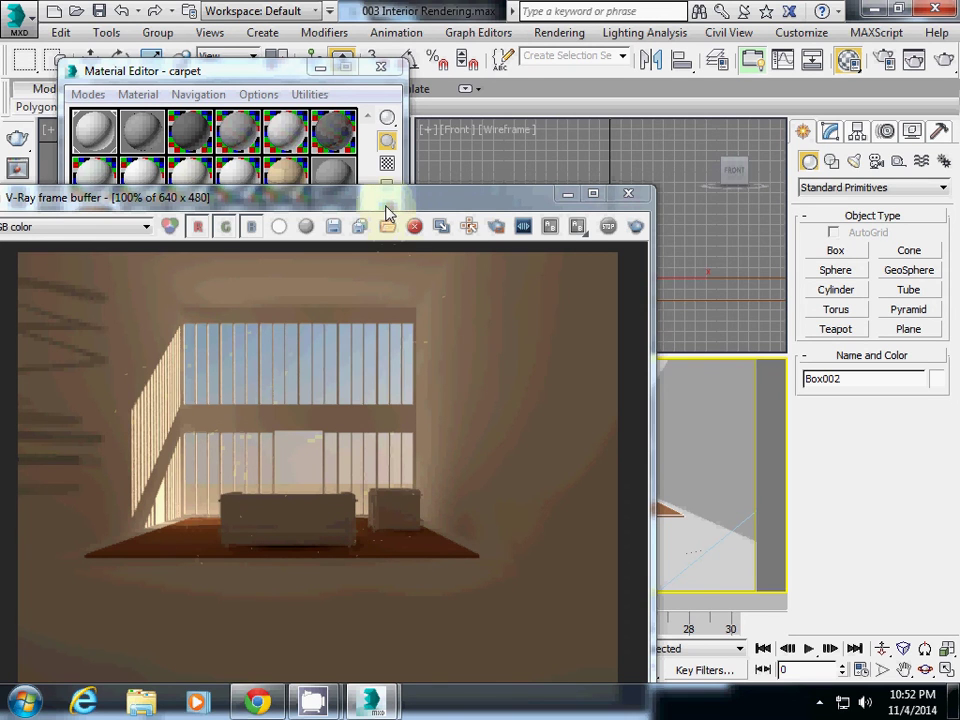
left_click_drag(386, 207, 717, 216)
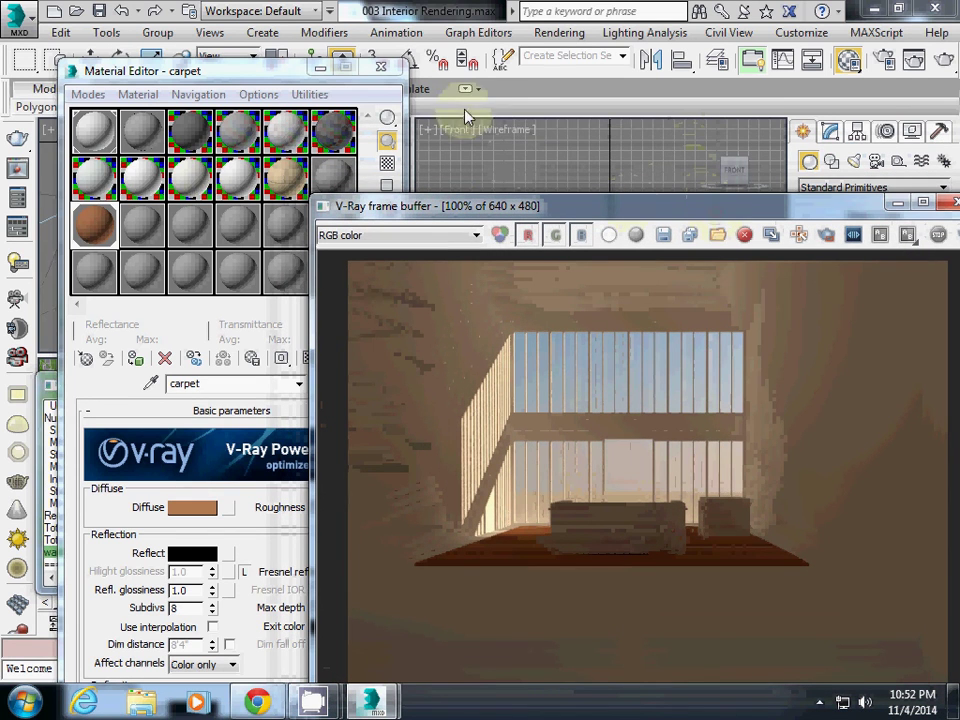
Show the V-Ray Photographic exposure settings (f-number 12, shutter 600, ISO 800) and re-render the interior.
left_click(560, 33)
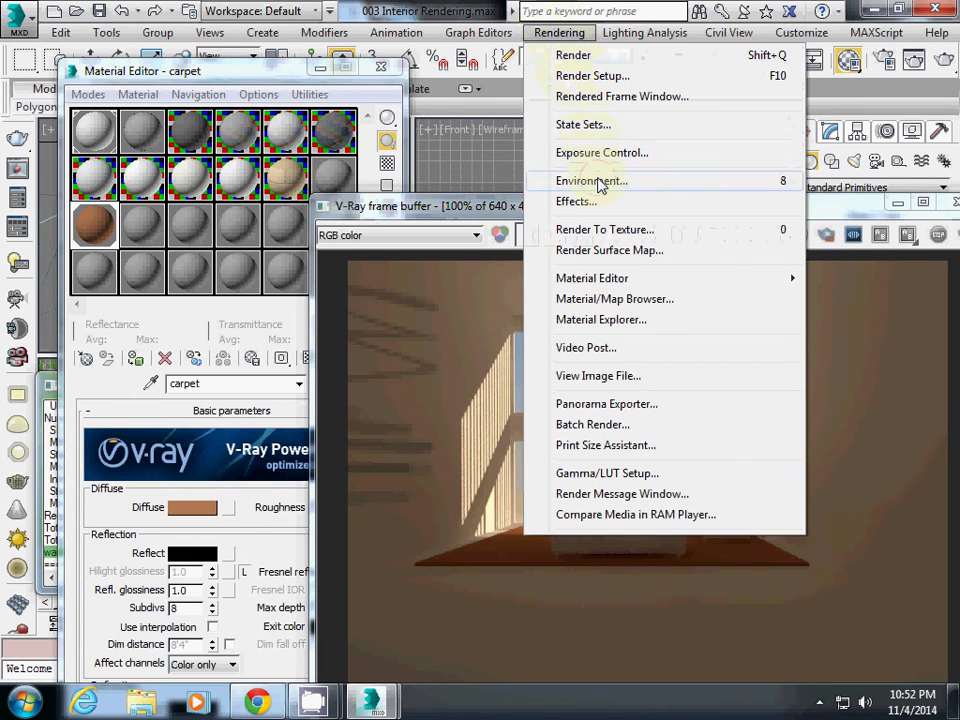
left_click(592, 181)
left_click_drag(135, 454, 135, 358)
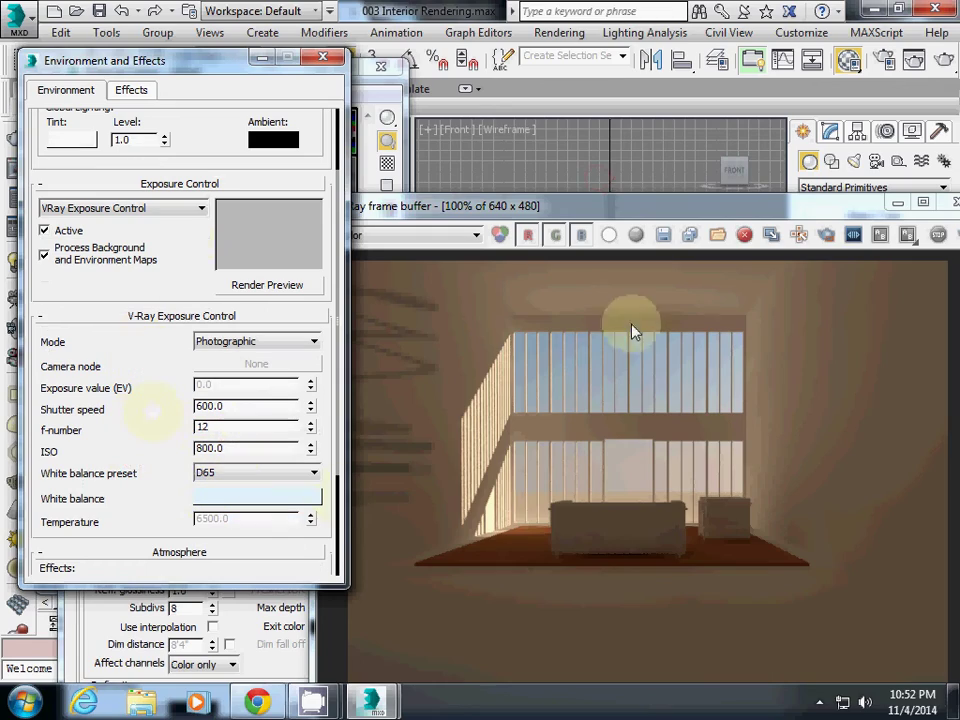
left_click(941, 62)
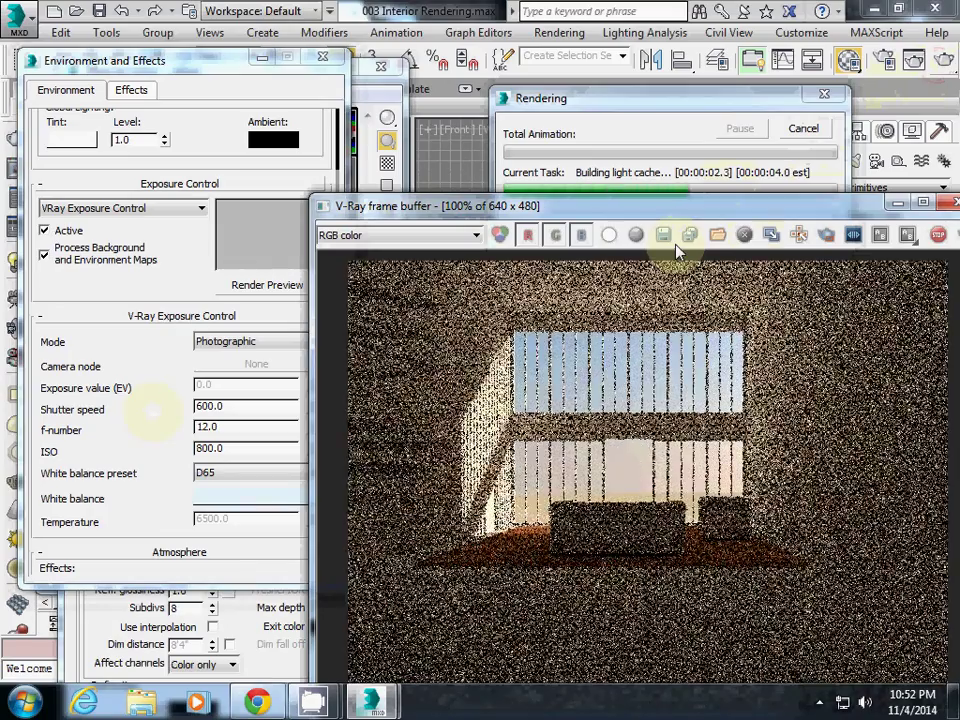
left_click_drag(647, 209, 377, 144)
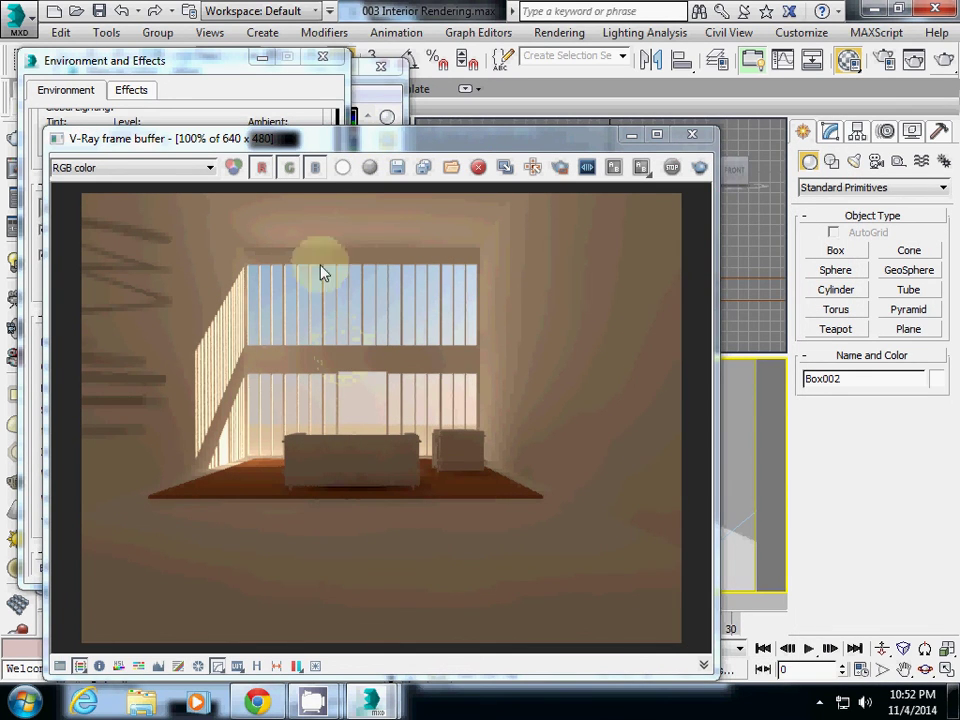
left_click_drag(343, 137, 534, 159)
Enter shutter speed 400, re-render, and drag the brighter render into full view.
left_click(157, 277)
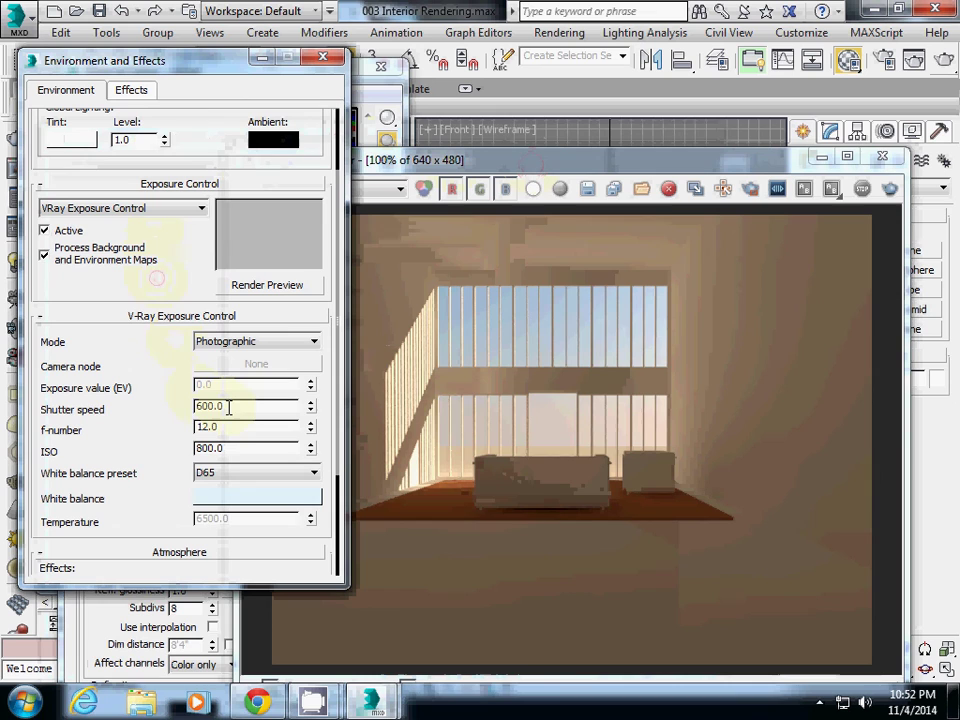
double_click(238, 406)
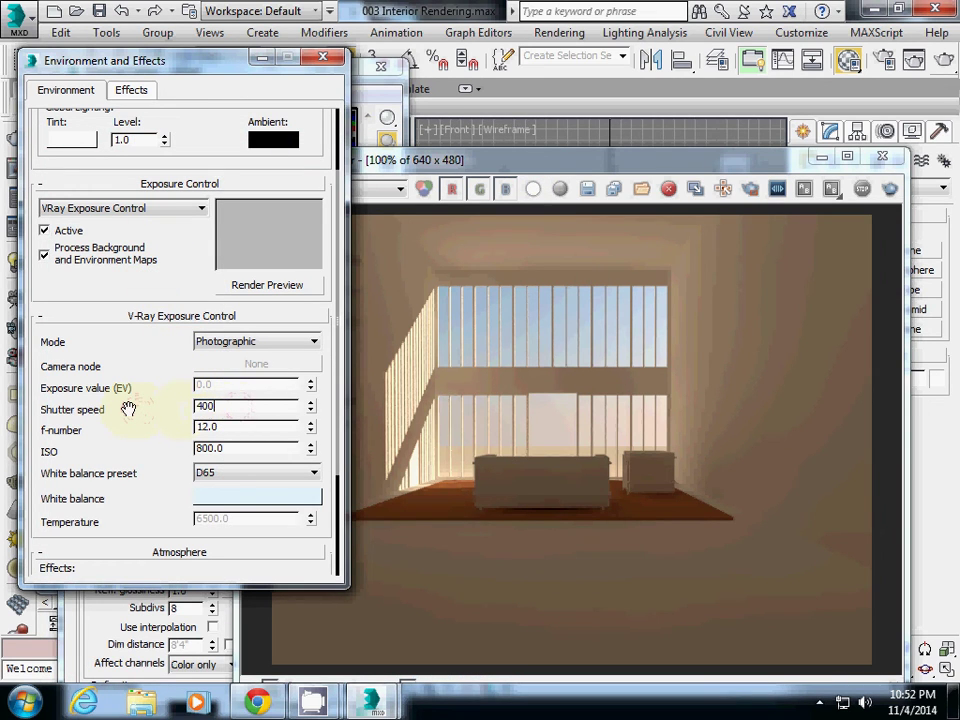
key("shift+q")
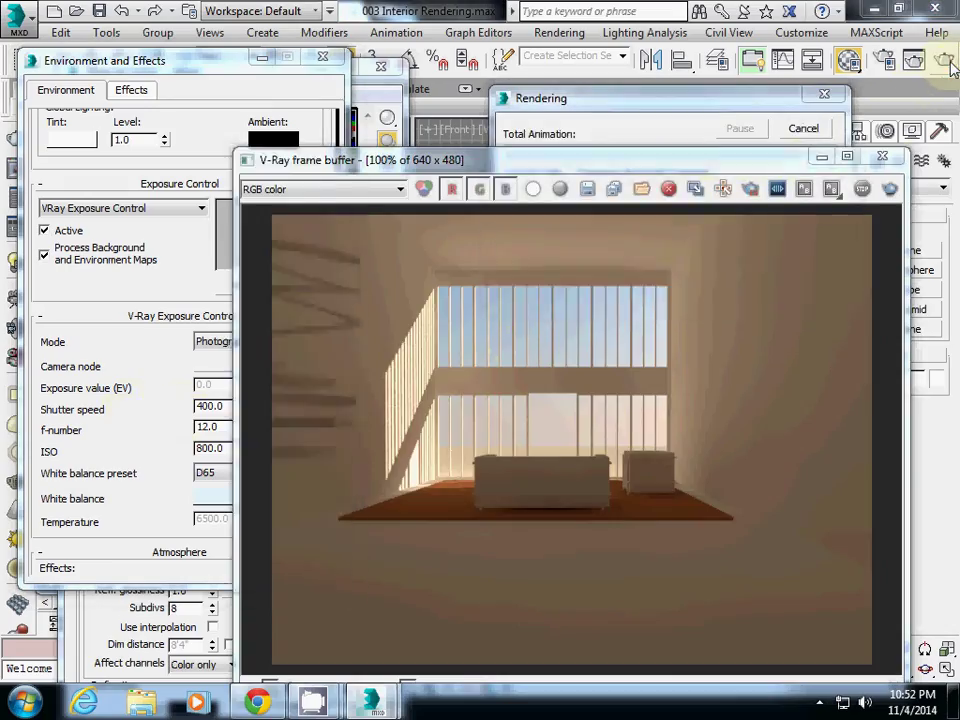
left_click_drag(548, 161, 350, 148)
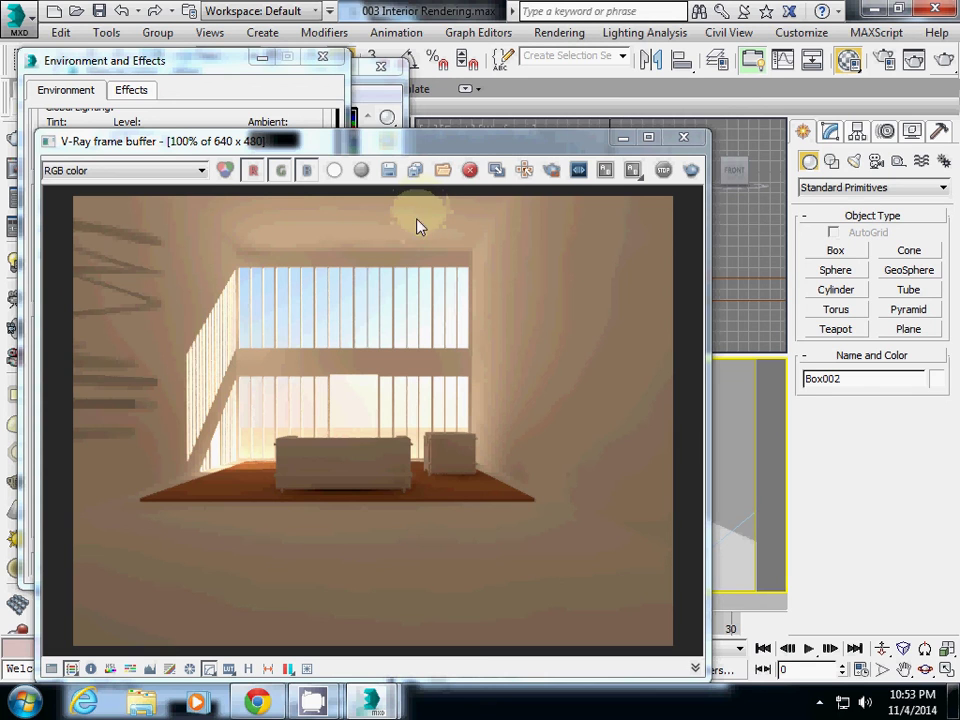
Close the render and Environment windows, then set the carpet's Reflect colour to white 255.
left_click(683, 137)
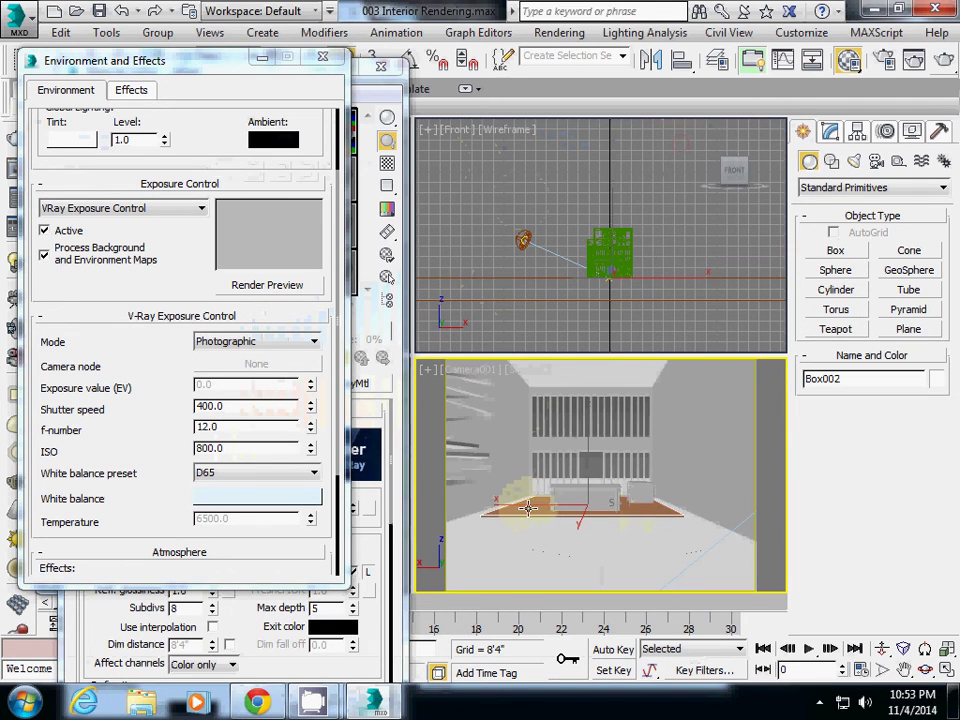
left_click(322, 56)
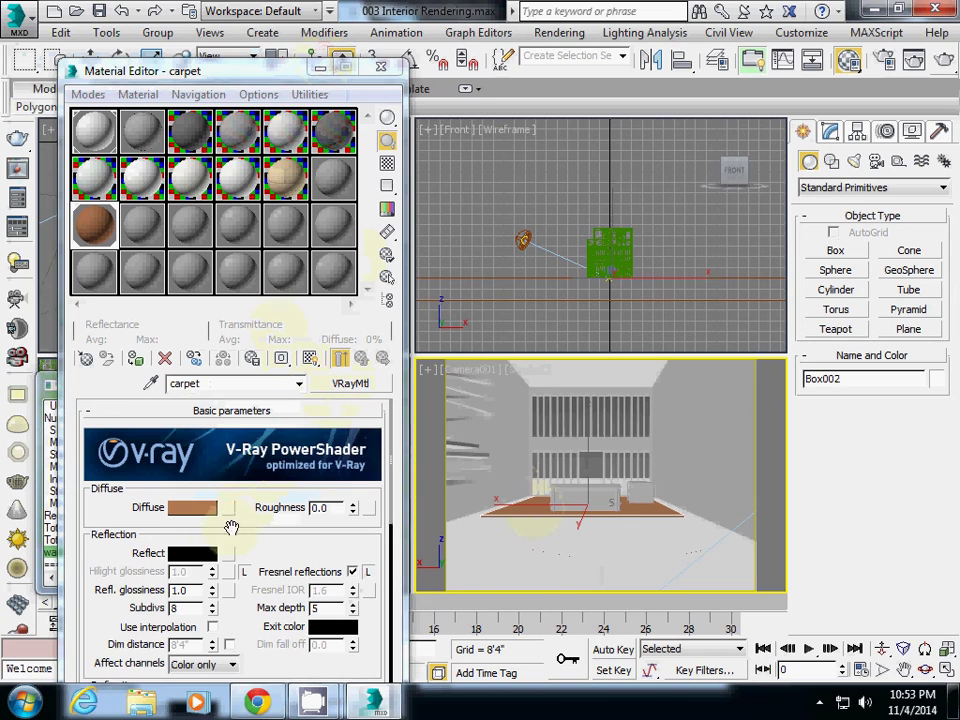
left_click(190, 553)
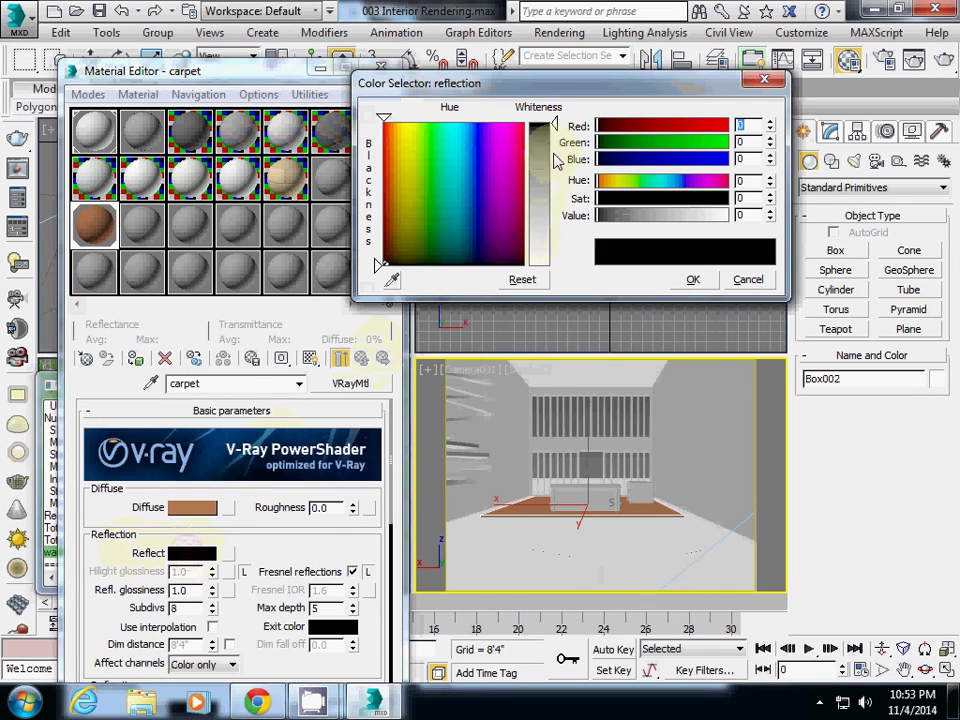
left_click(548, 192)
left_click_drag(548, 196, 551, 268)
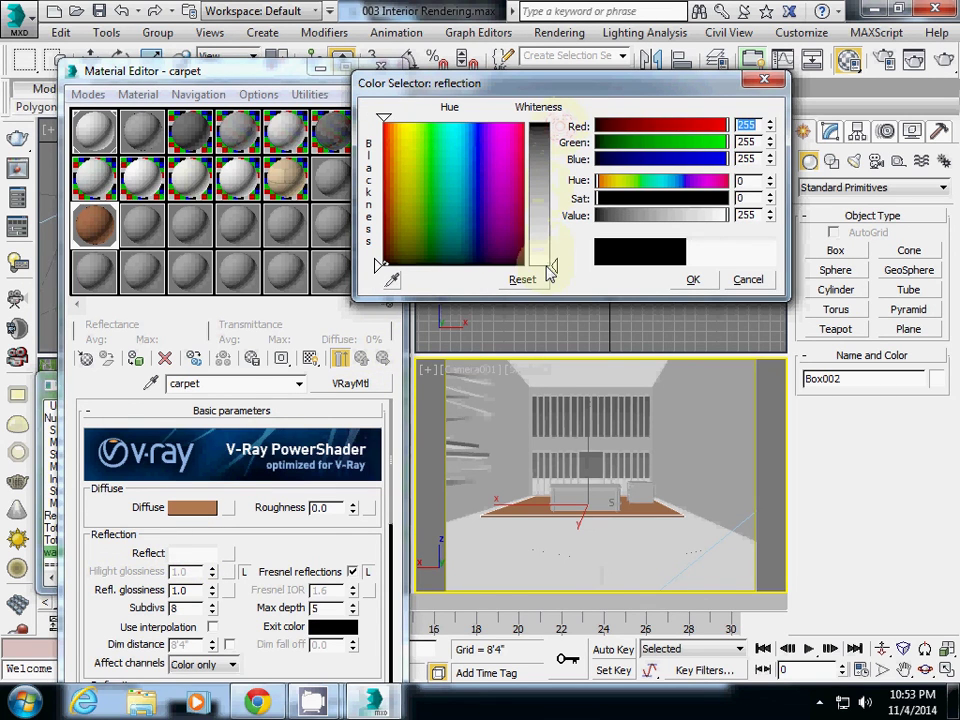
left_click(691, 279)
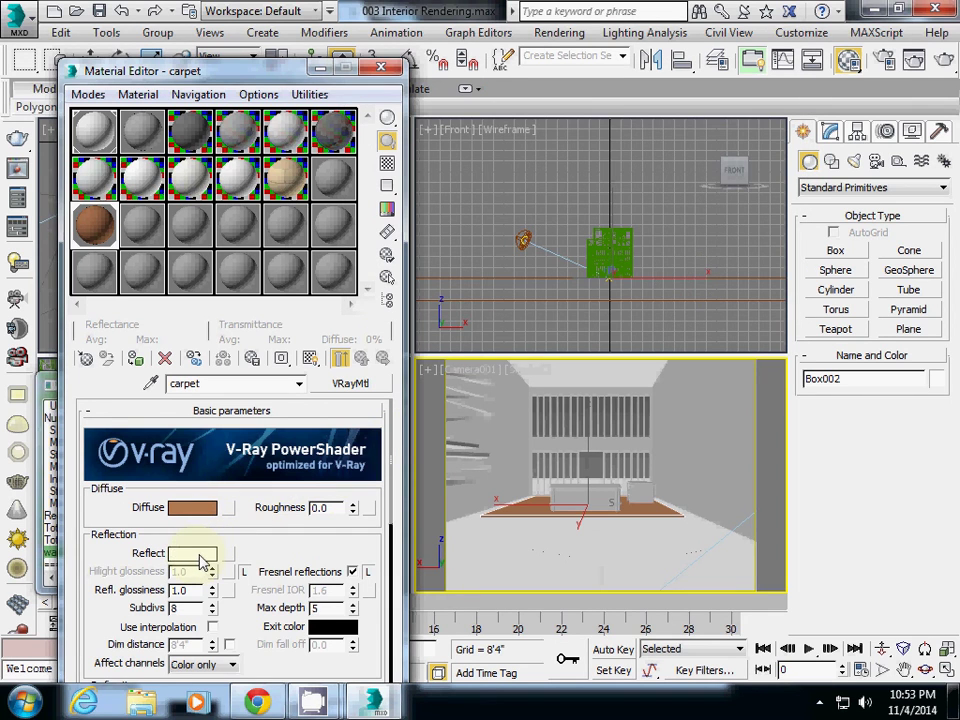
Assign carpet to Box002 and render the glossy slab reflecting the sofa and window light.
left_click(136, 358)
right_click(513, 404)
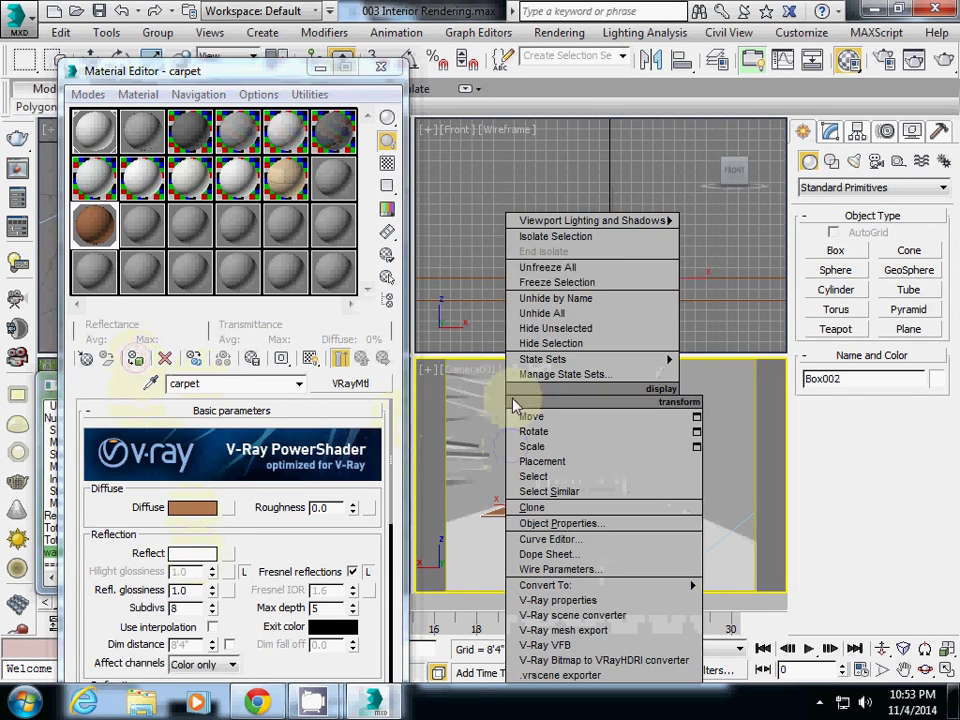
left_click(945, 103)
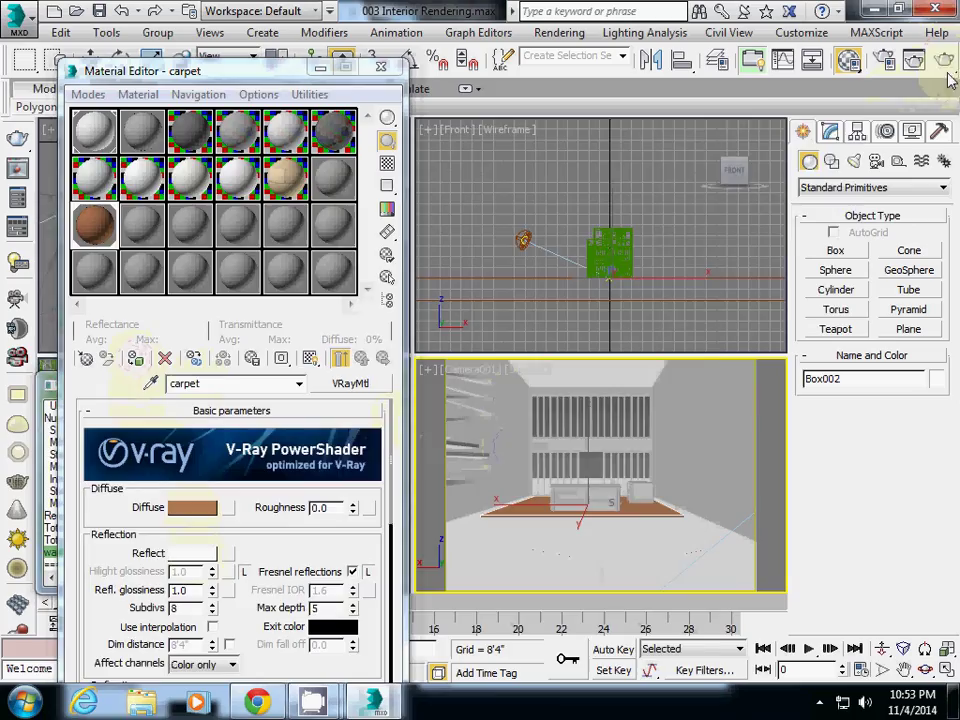
left_click(946, 66)
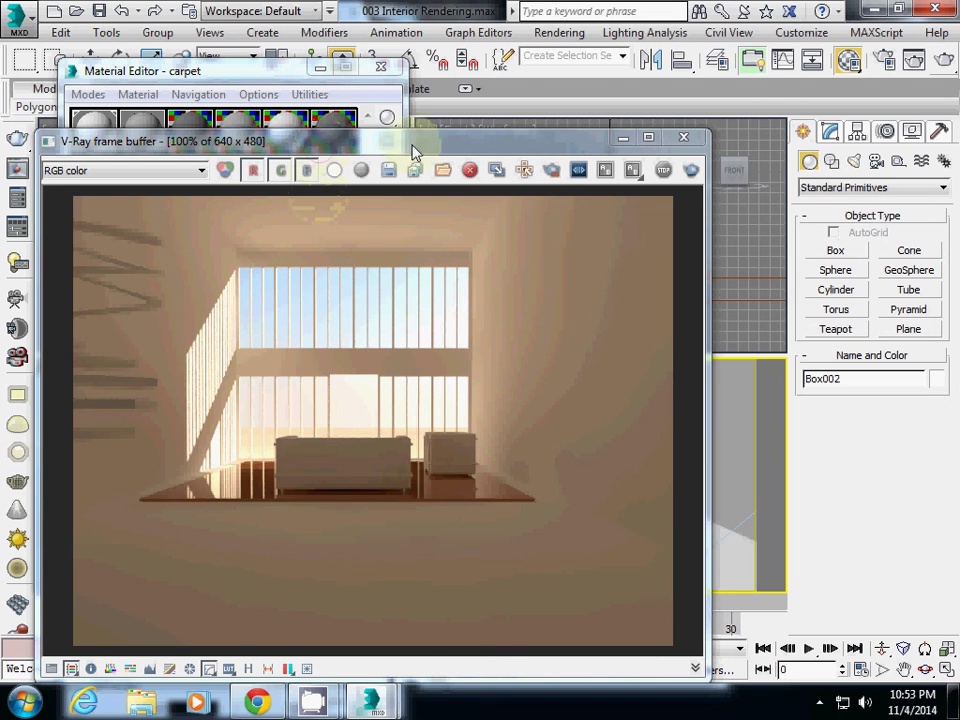
left_click_drag(414, 150, 483, 155)
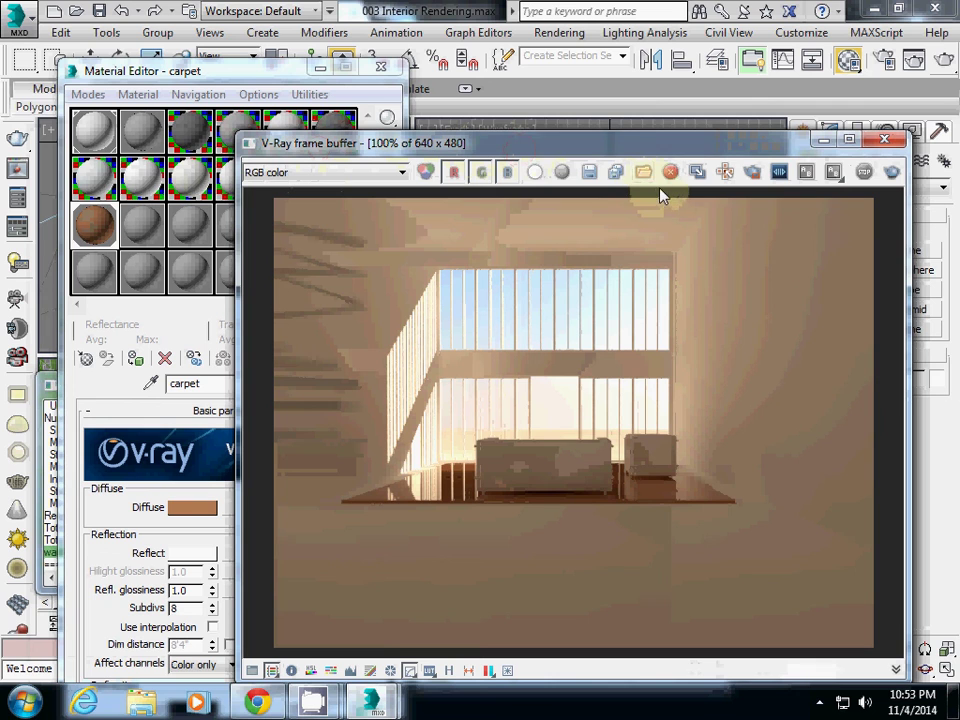
Close the render window and name a new material in an empty sample slot 'water'.
left_click(880, 141)
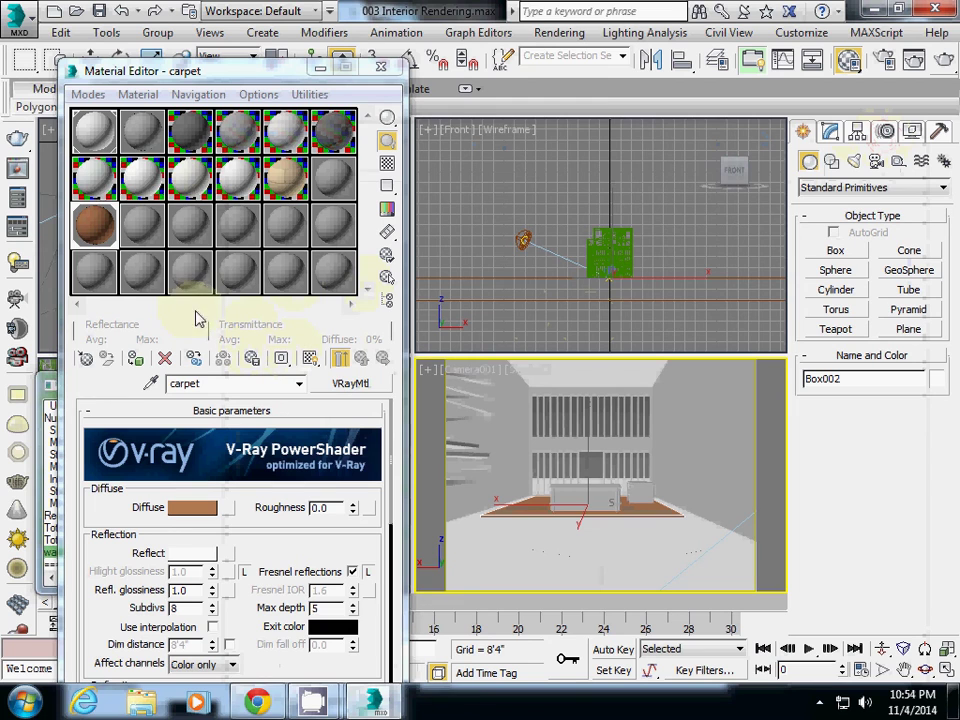
left_click(143, 232)
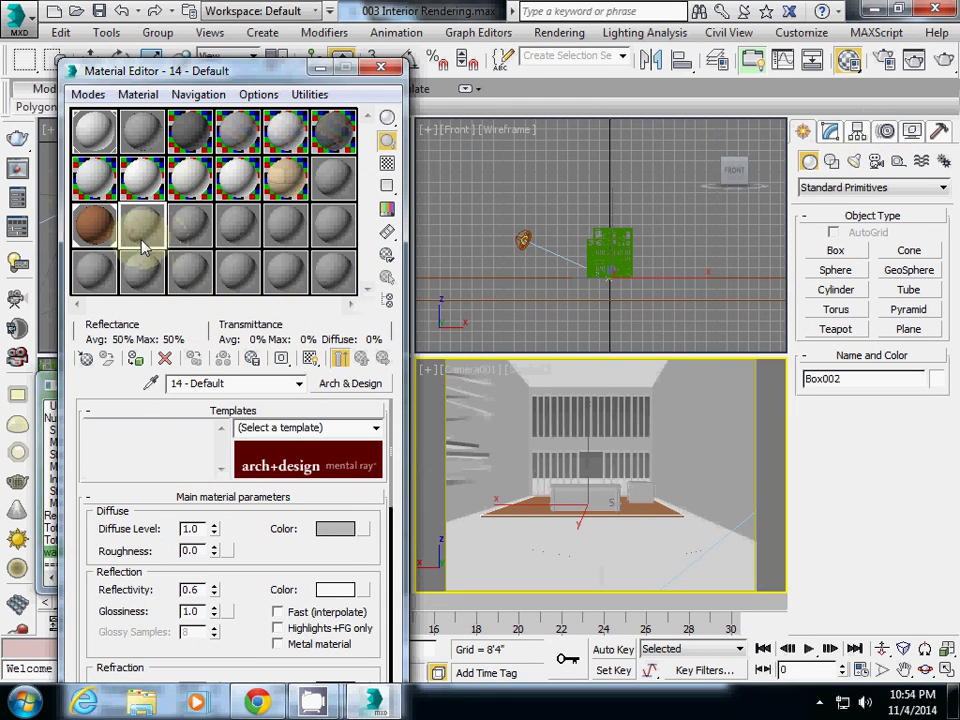
left_click(230, 383)
type("water")
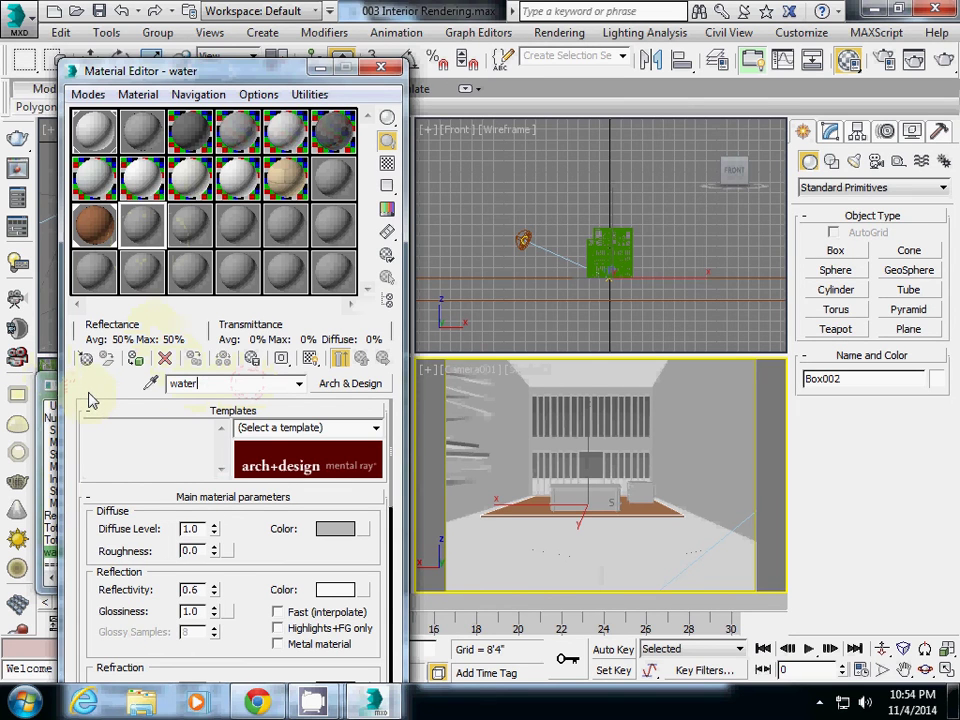
Change the water material's type to Standard > Architectural.
left_click(338, 388)
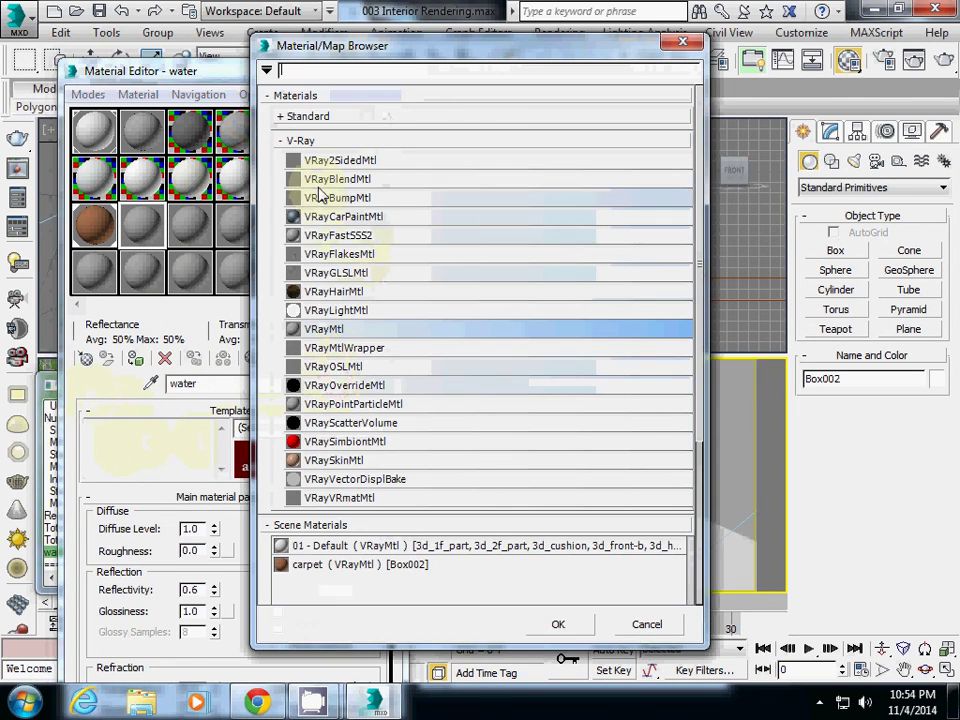
left_click(305, 120)
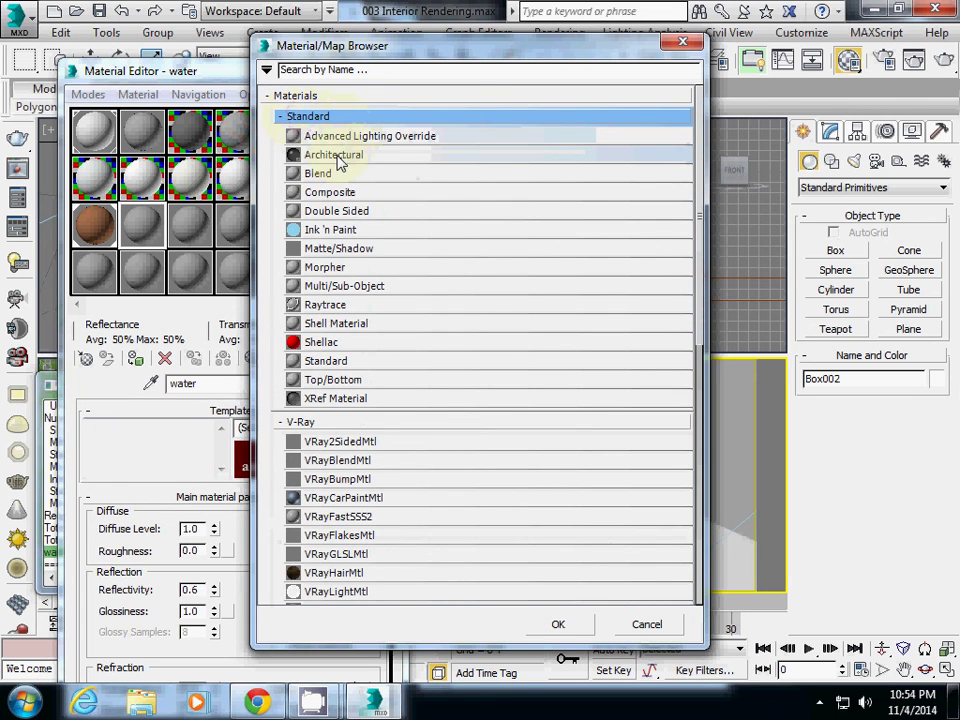
left_click(340, 156)
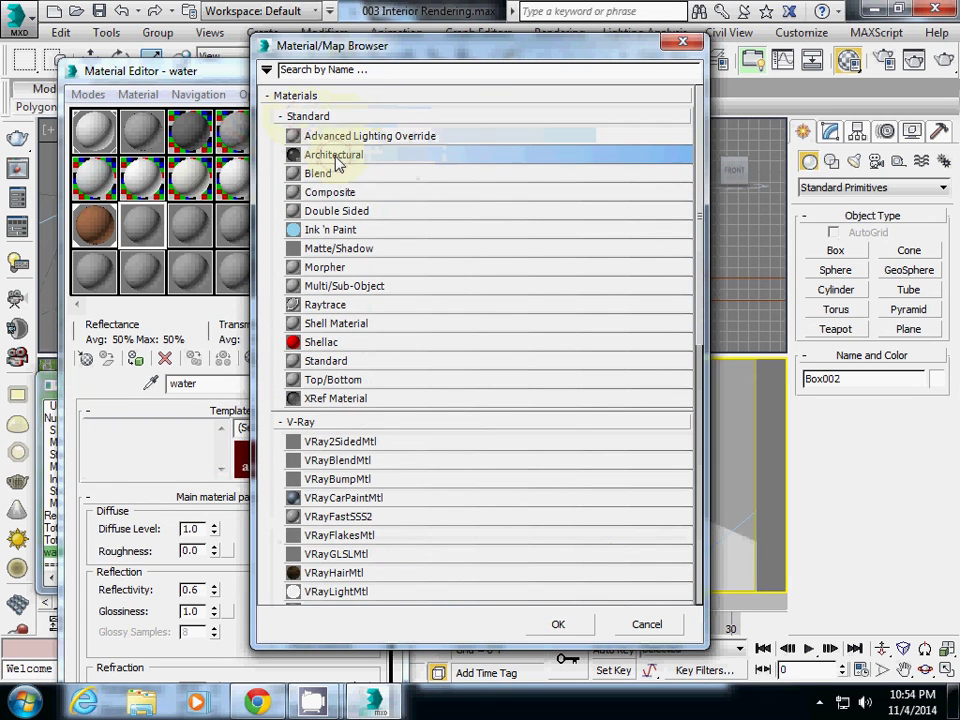
left_click(558, 625)
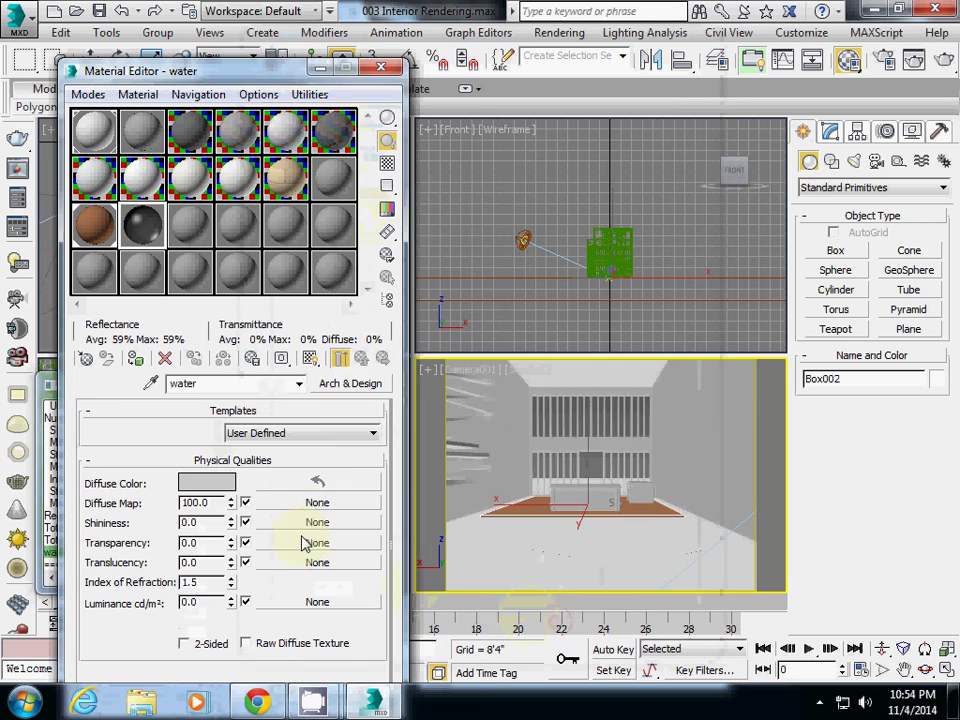
Apply the Water template, assign the material to the box under the sofa, and render.
left_click(280, 433)
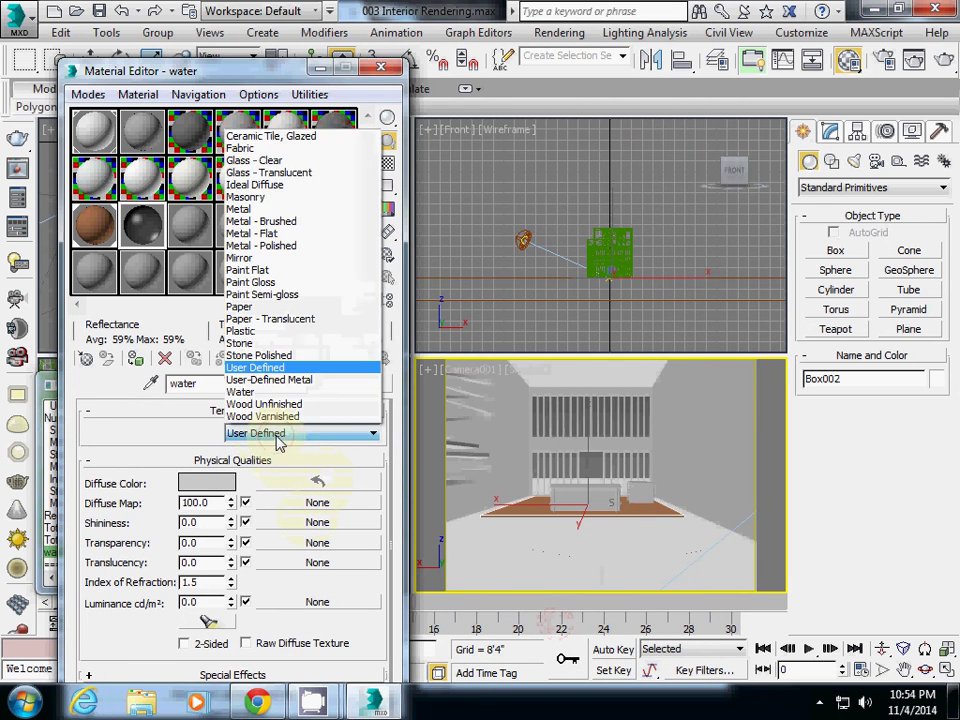
left_click(268, 392)
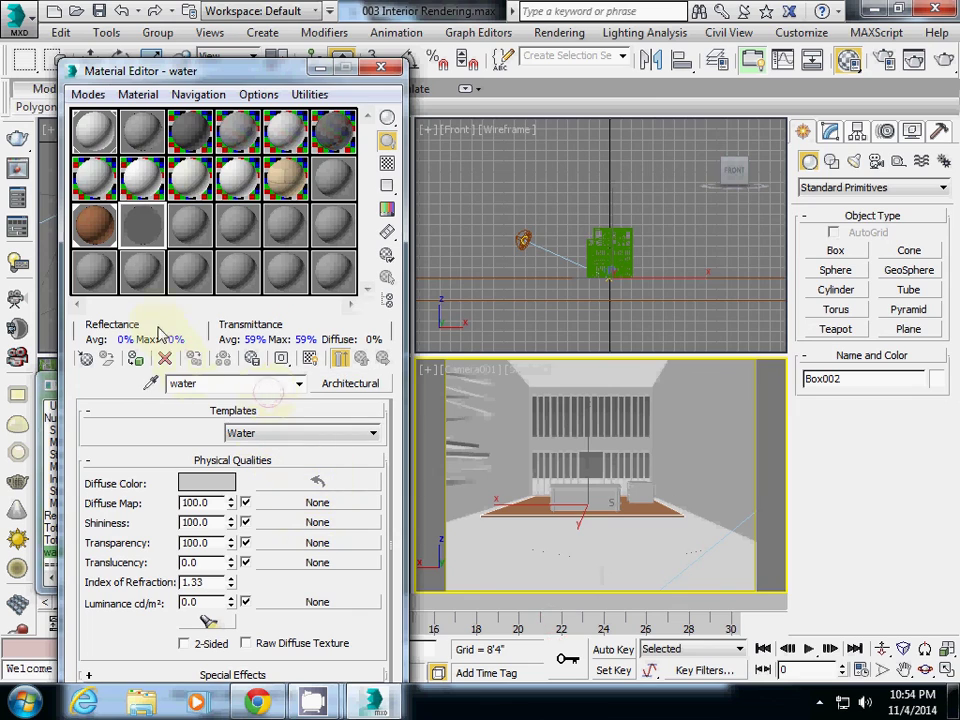
left_click(137, 359)
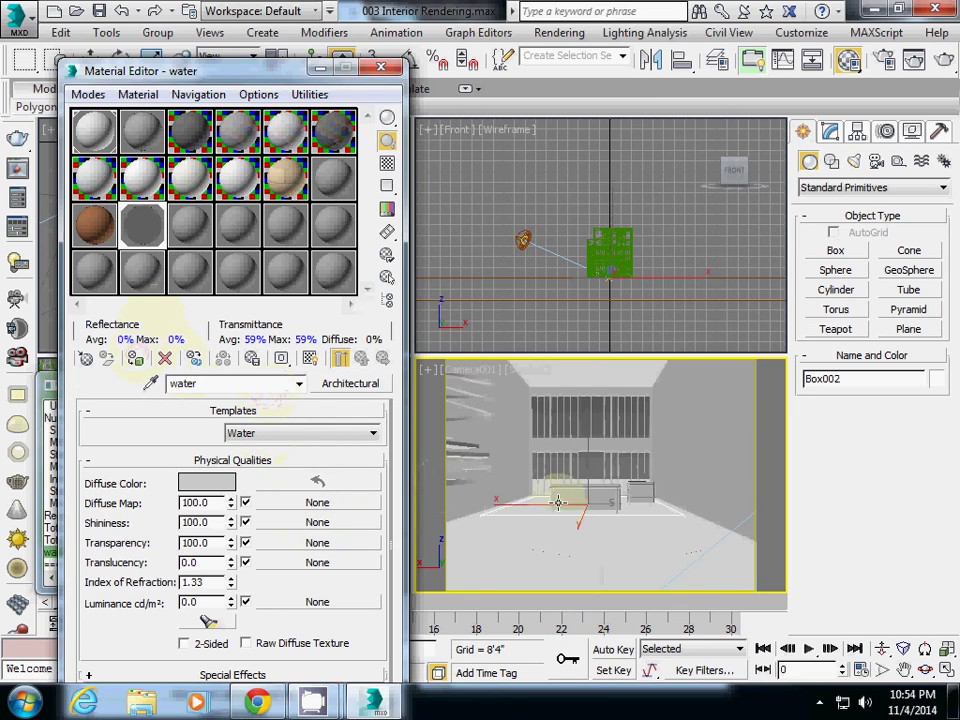
left_click(913, 60)
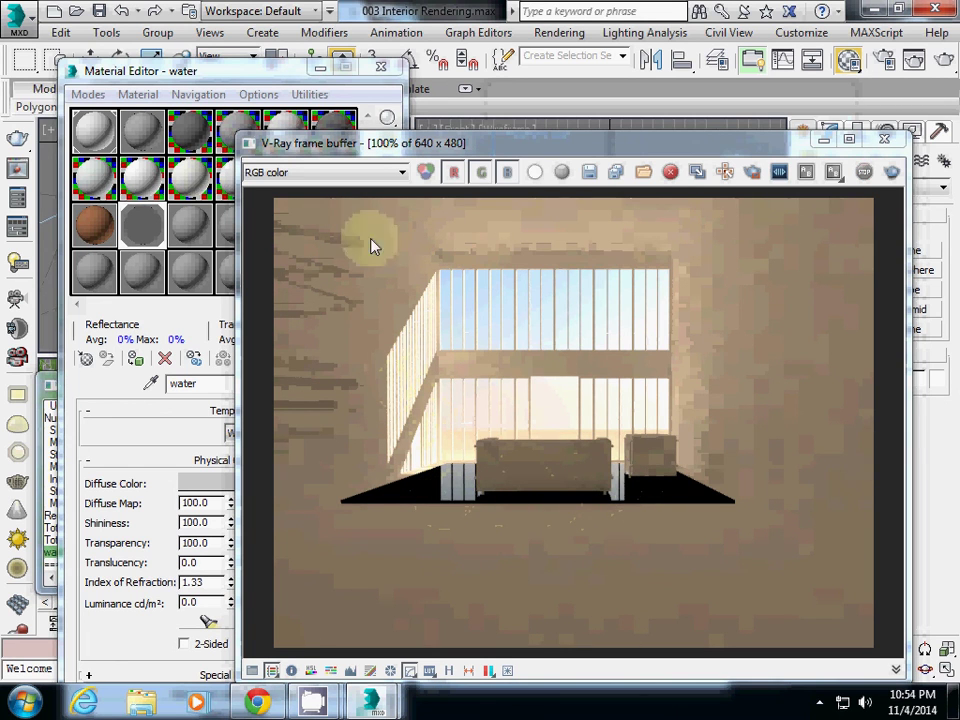
left_click_drag(362, 143, 404, 143)
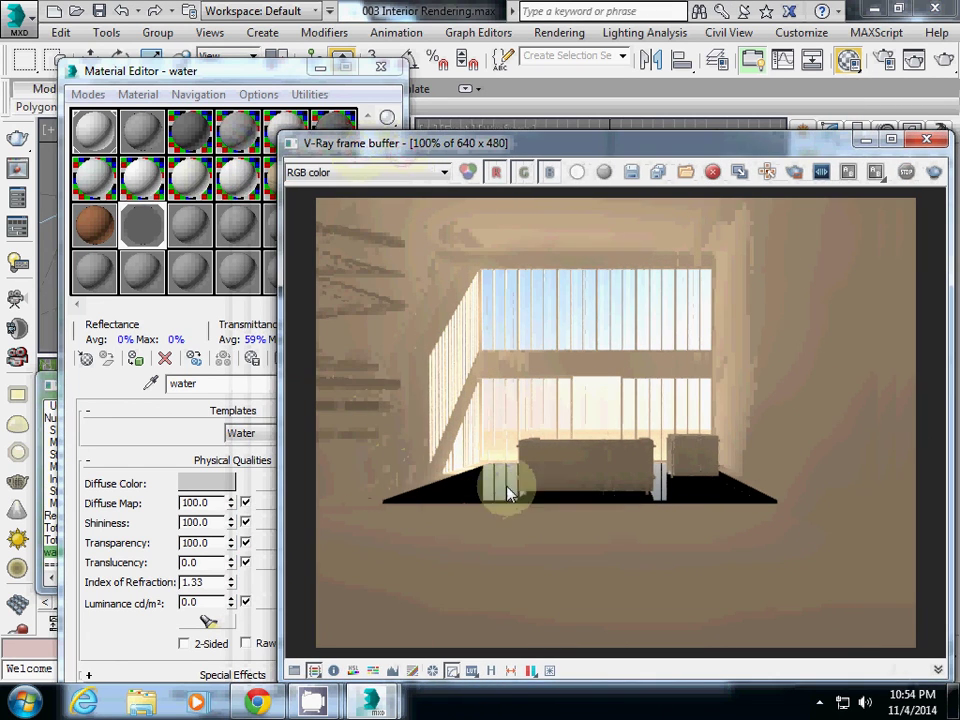
Change the water material's Transparency from 100.0 to 0 and re-render the scene.
left_click(167, 440)
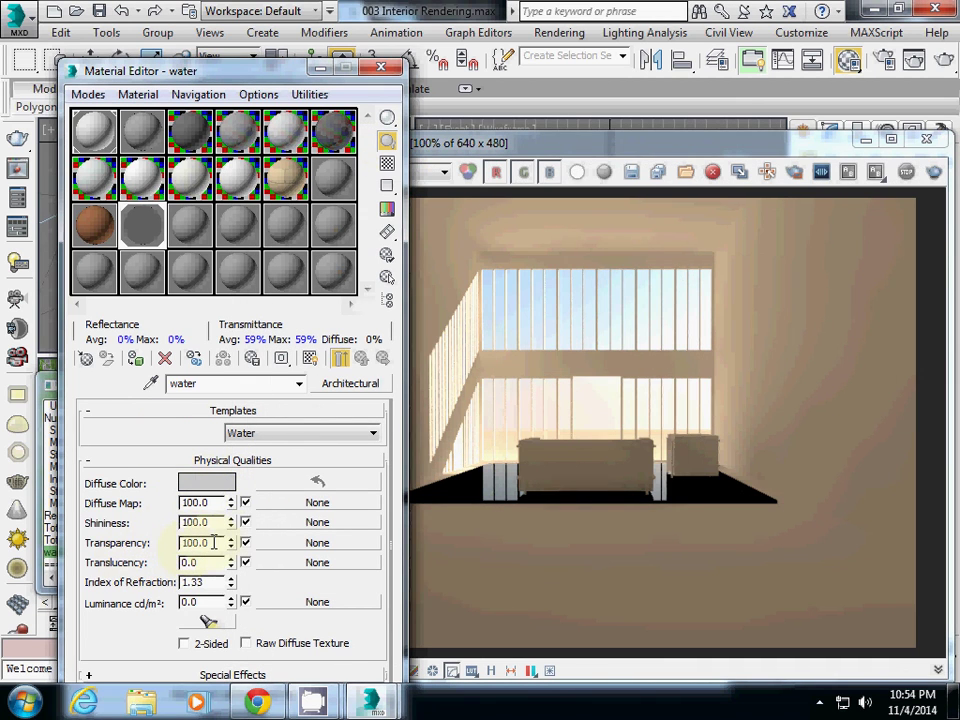
left_click_drag(214, 542, 120, 537)
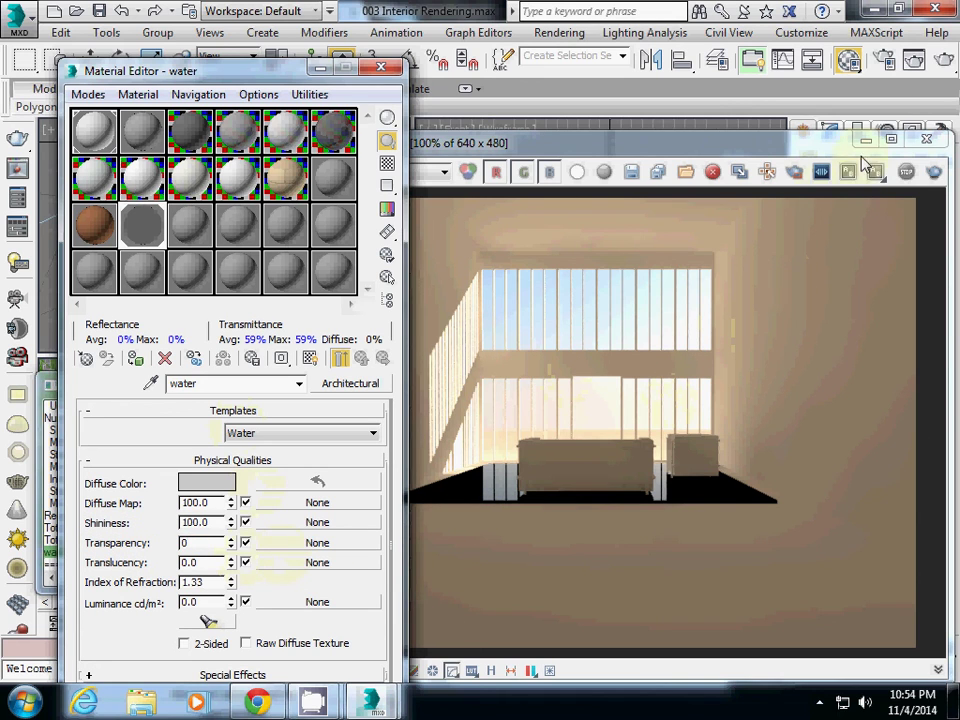
left_click(934, 171)
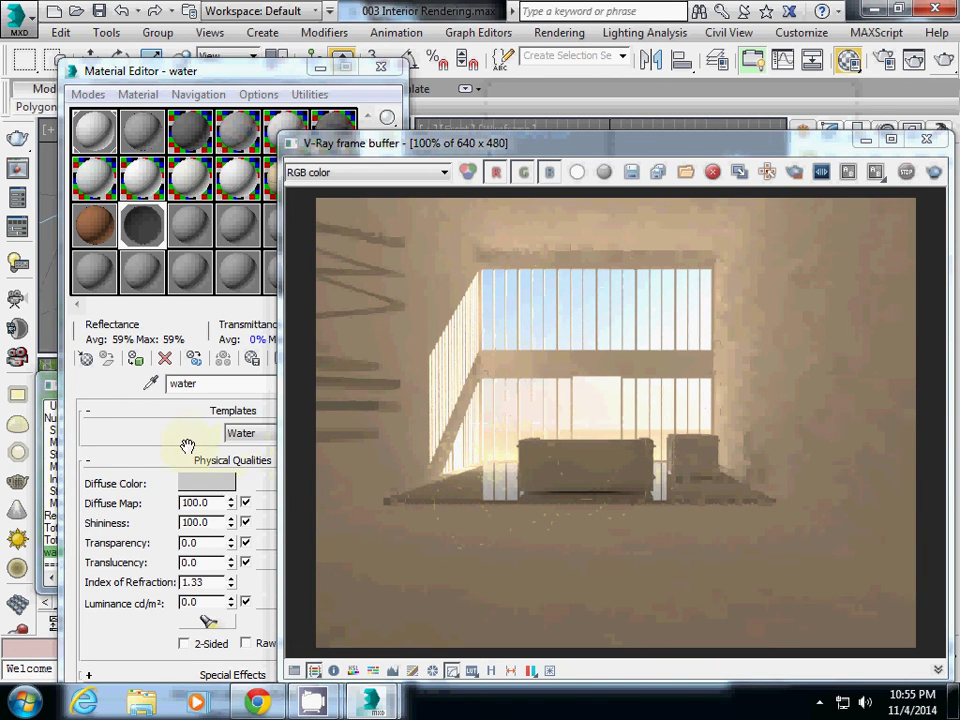
Load a Standard Waves map (Map #14) into the water material's Special Effects bump slot.
left_click_drag(122, 626, 101, 553)
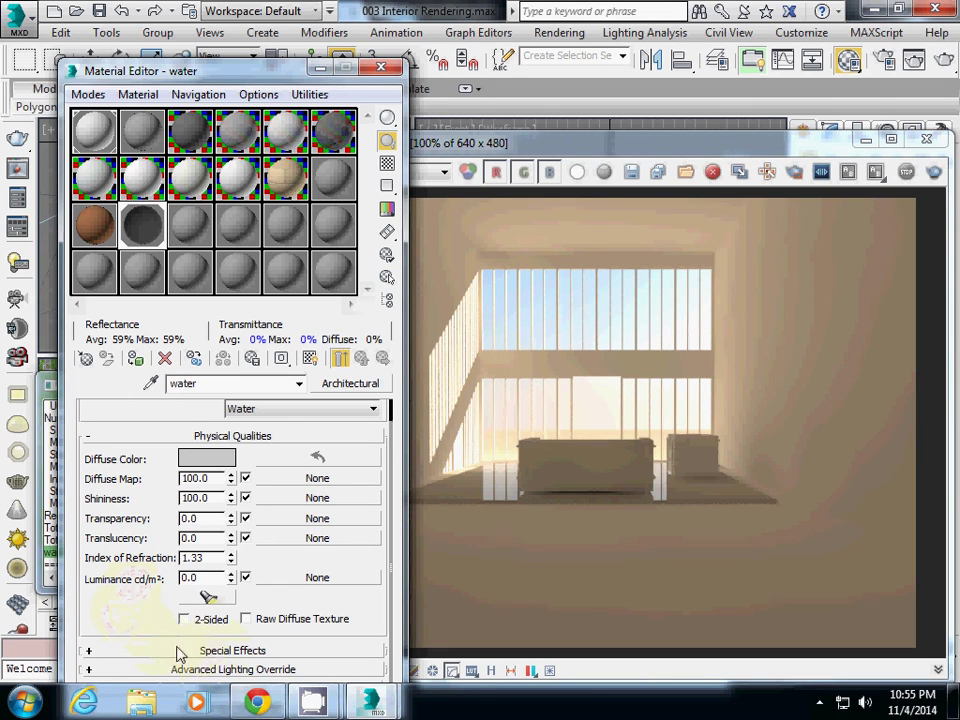
left_click(208, 651)
scroll(148, 600, "down", 2)
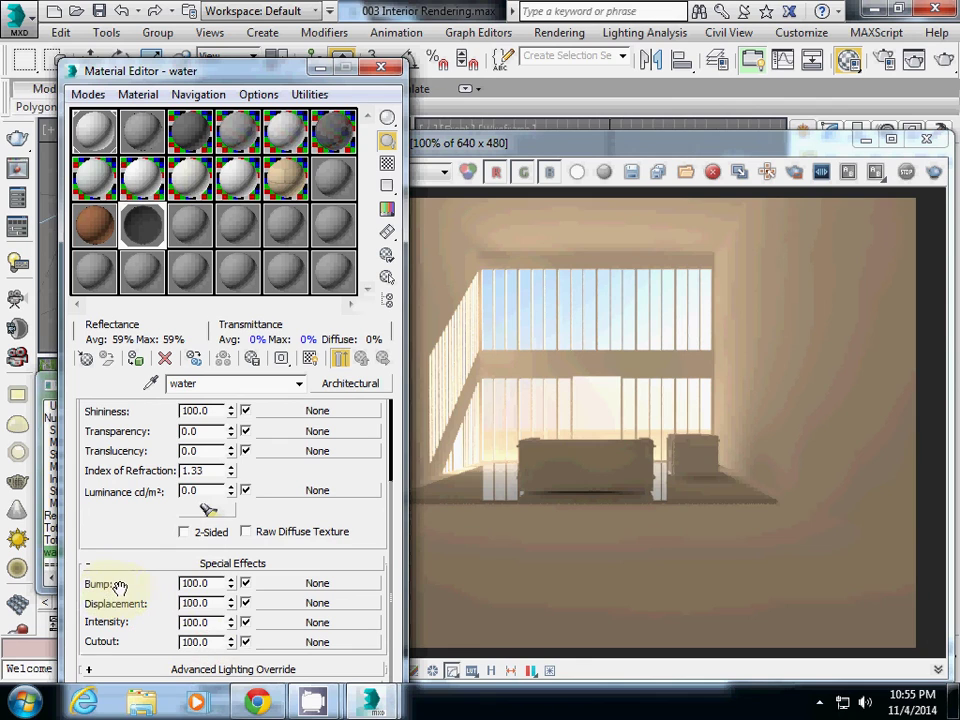
left_click(296, 585)
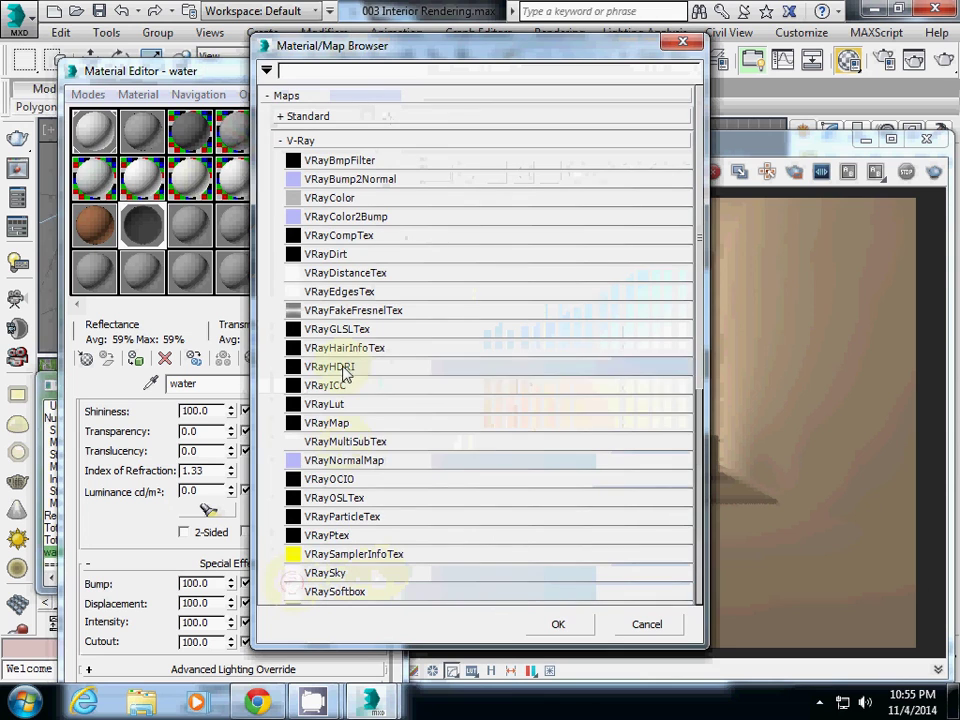
left_click(300, 117)
scroll(370, 440, "down", 3)
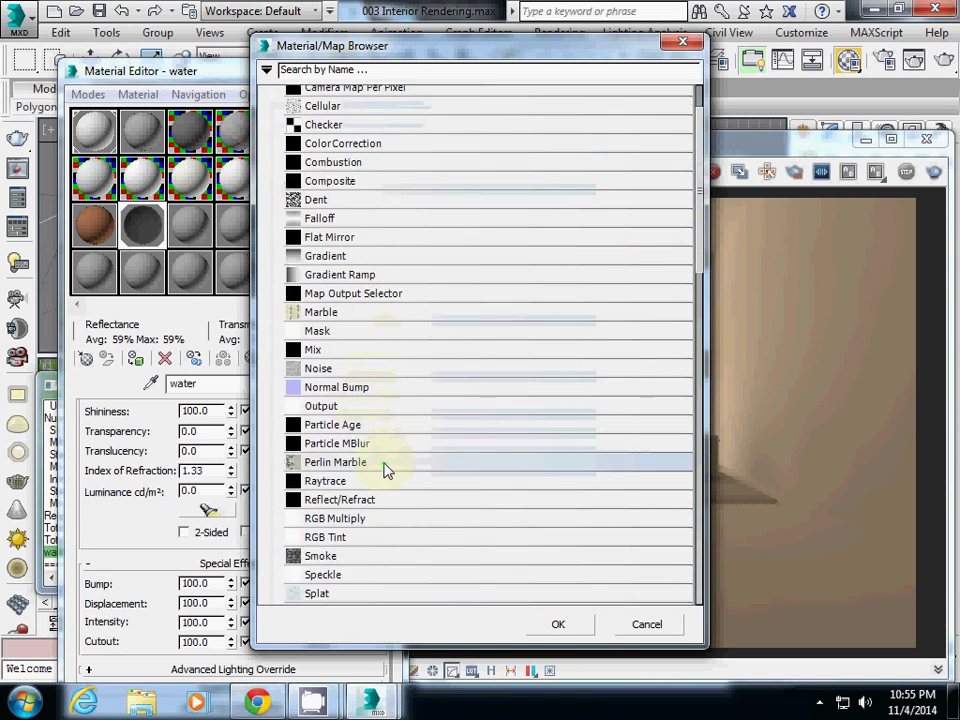
scroll(375, 525, "down", 3)
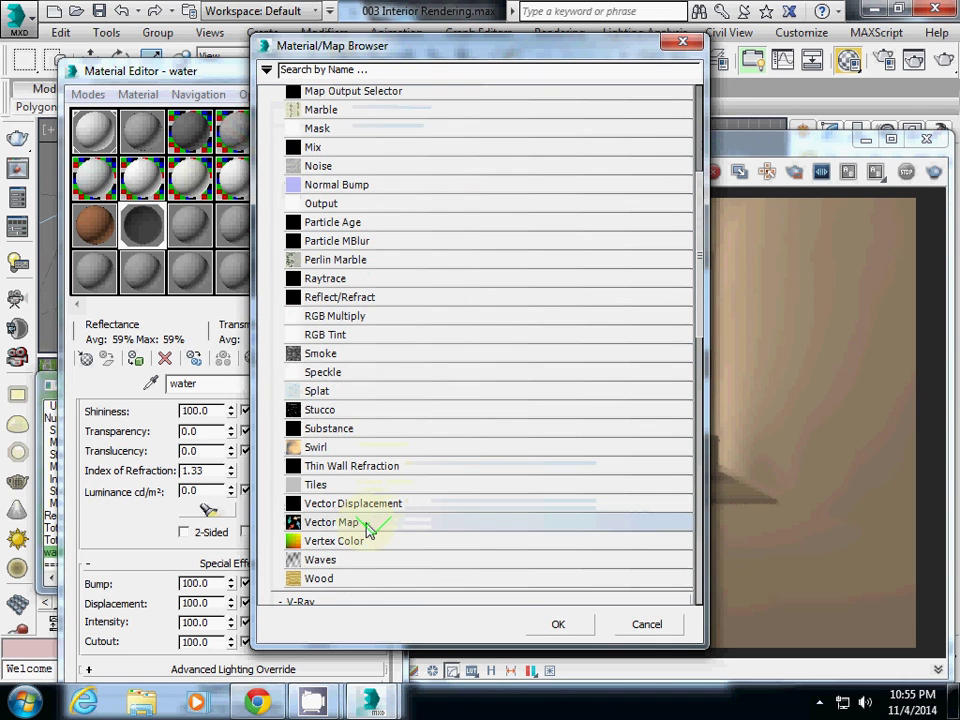
left_click(322, 560)
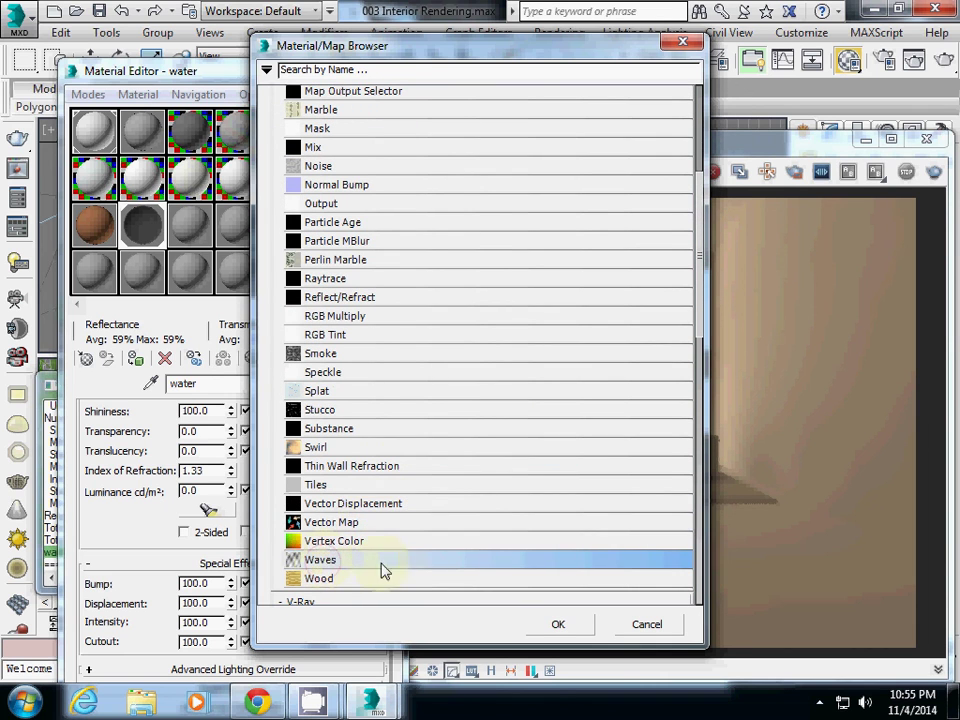
left_click(538, 624)
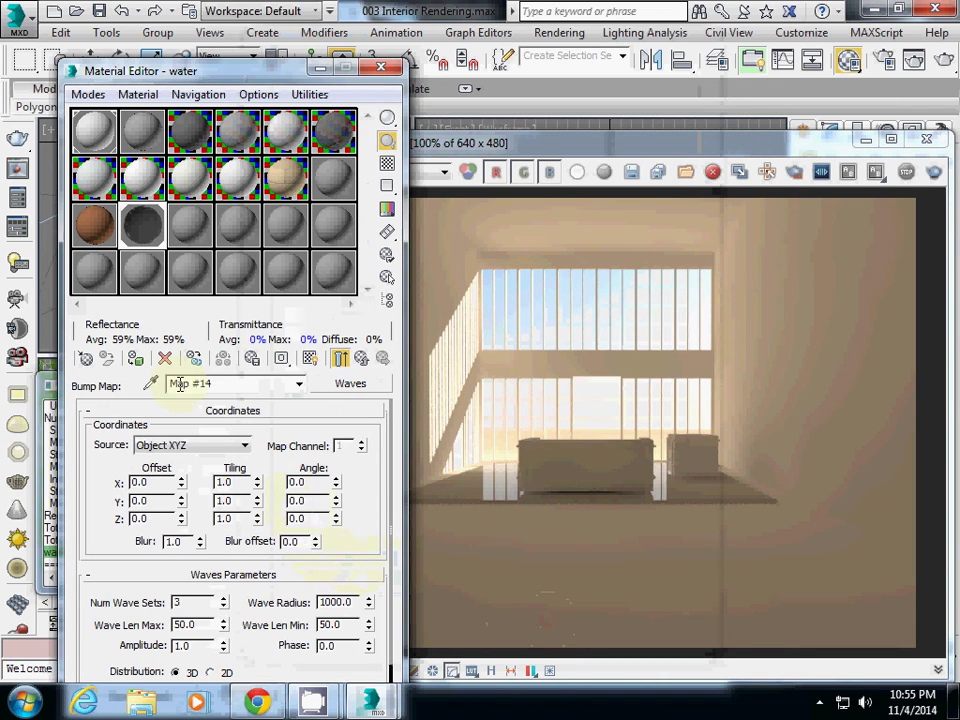
Render the wave bump, raise Num Wave Sets to 30, and re-render with Shift+Q.
left_click(924, 70)
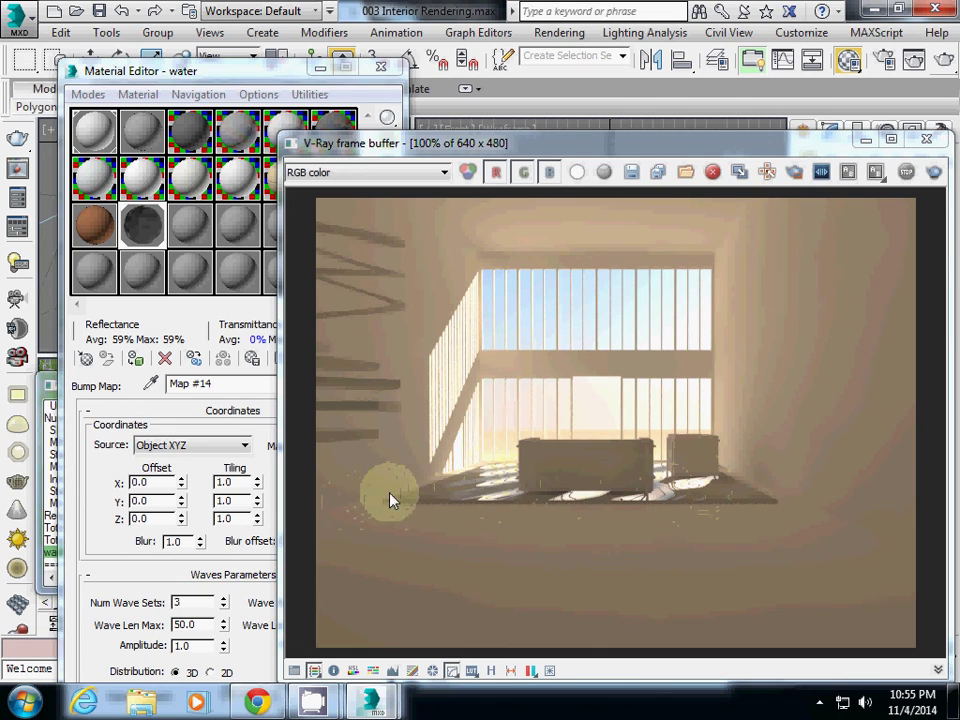
left_click_drag(104, 558, 77, 491)
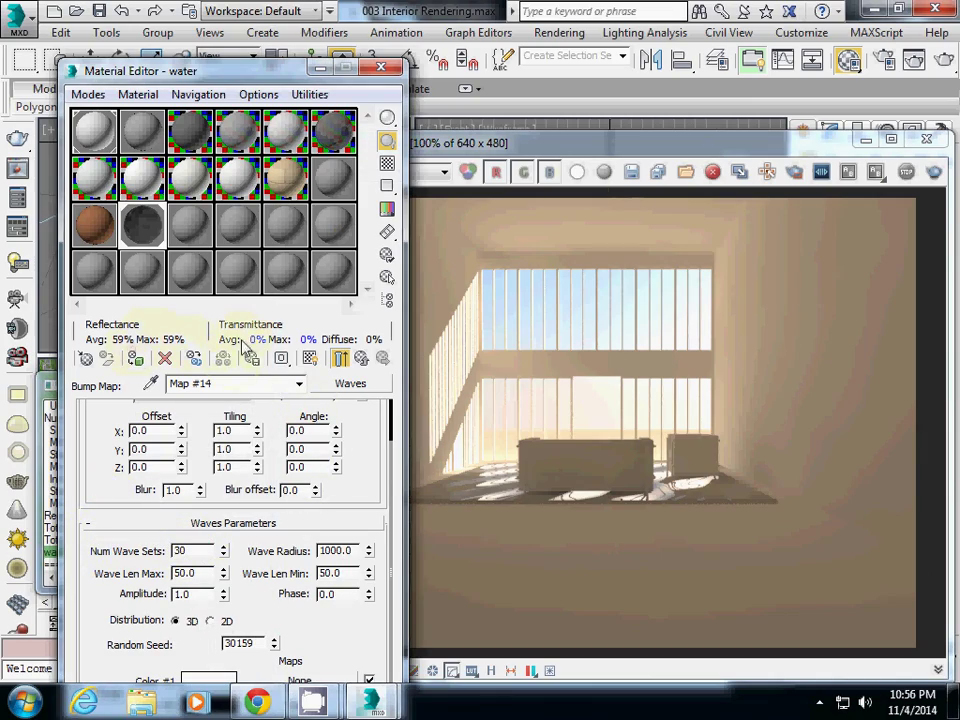
key("shift+q")
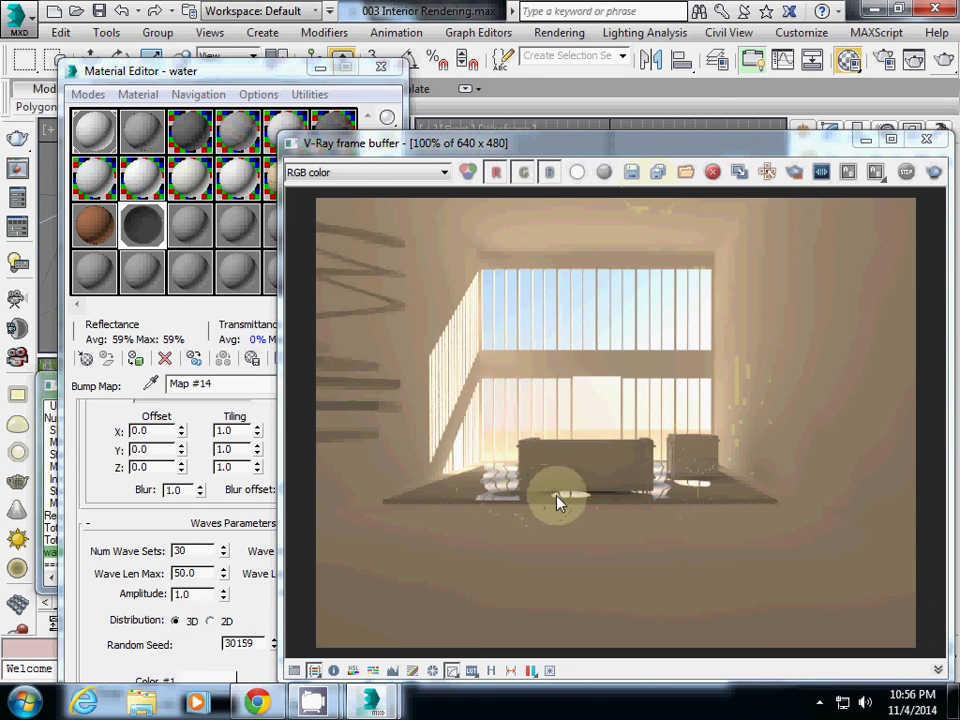
Test-render the Waves bump with a Wave Radius of 10.
left_click(95, 562)
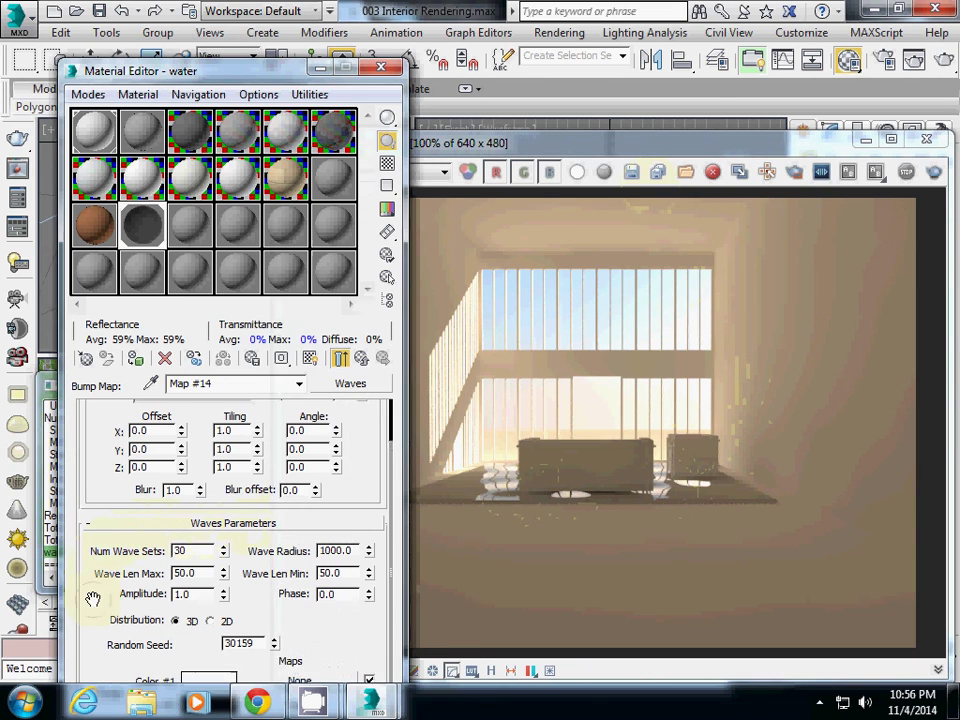
double_click(358, 538)
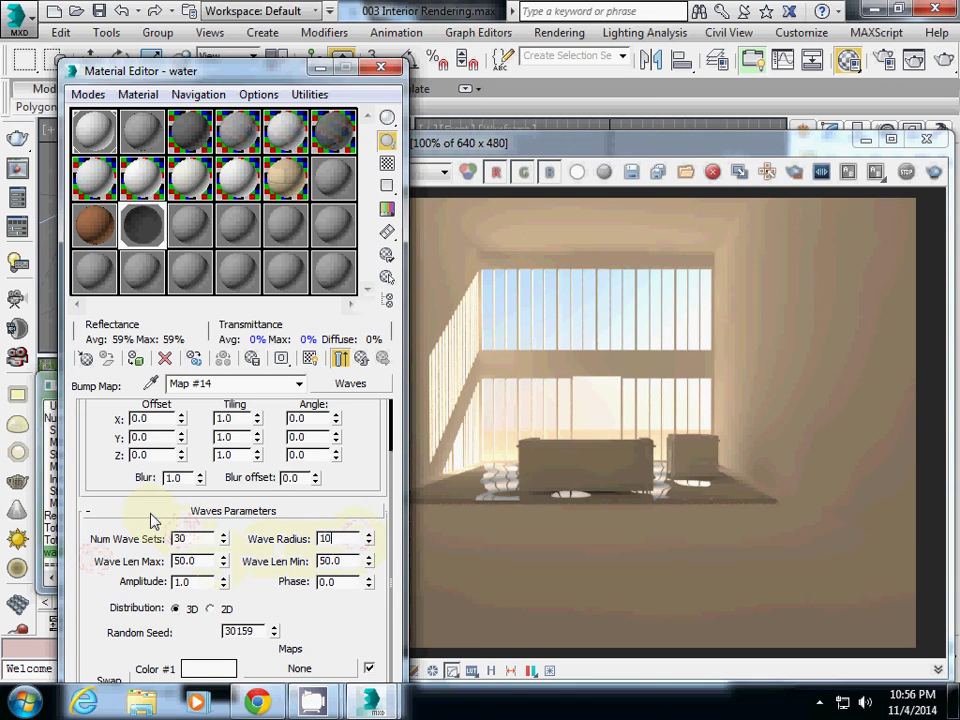
key("Return")
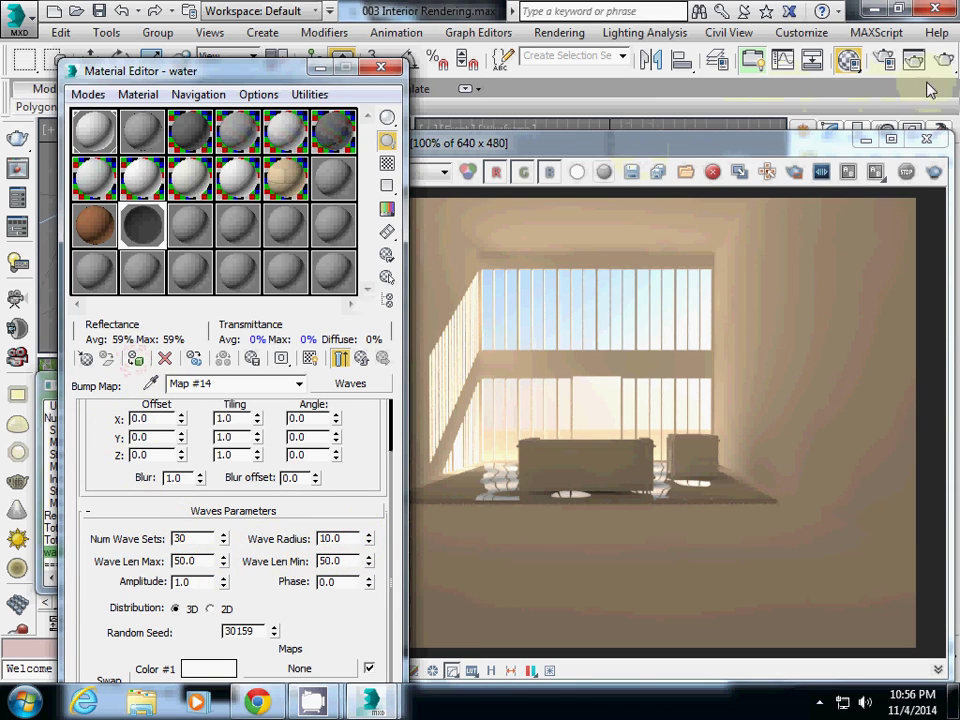
left_click(942, 60)
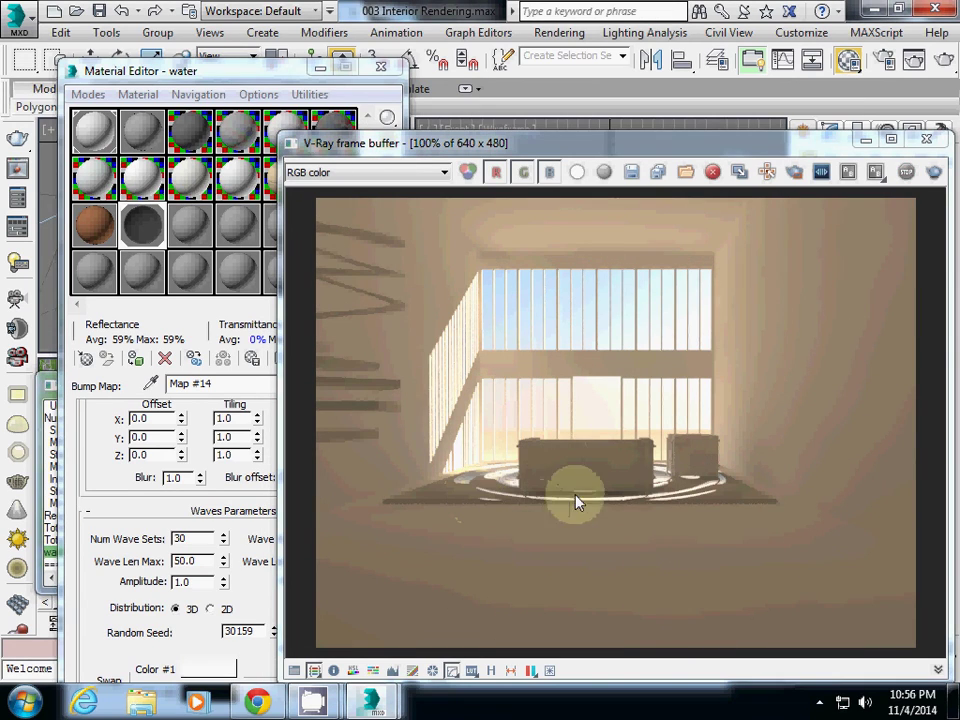
Set the Waves Amplitude to 10 and return Wave Radius to 1000.
left_click(245, 584)
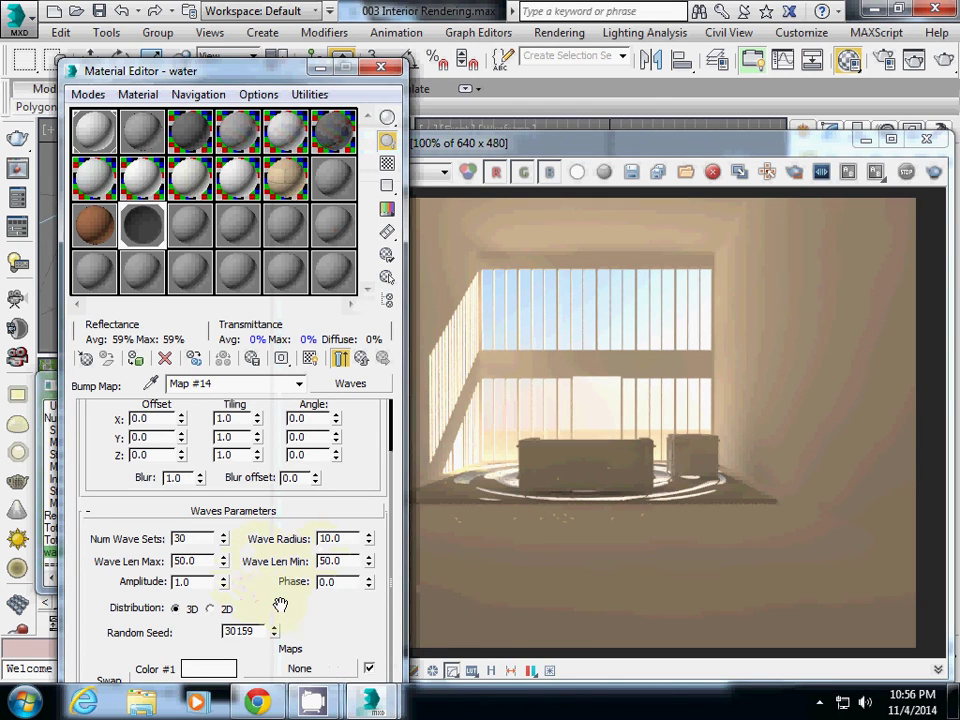
double_click(195, 584)
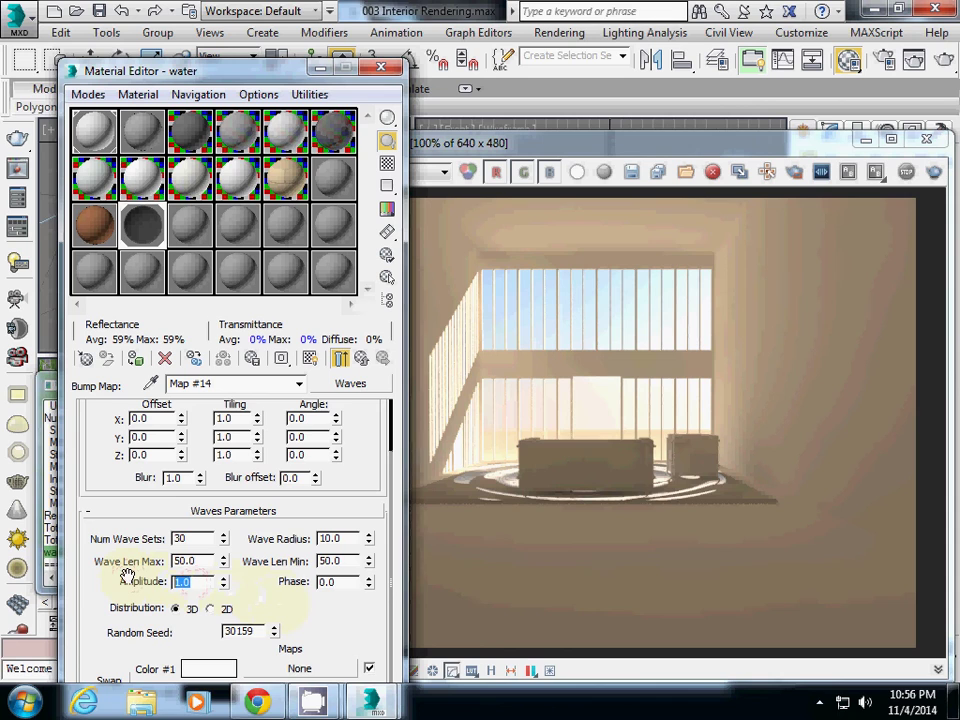
key("Return")
double_click(346, 538)
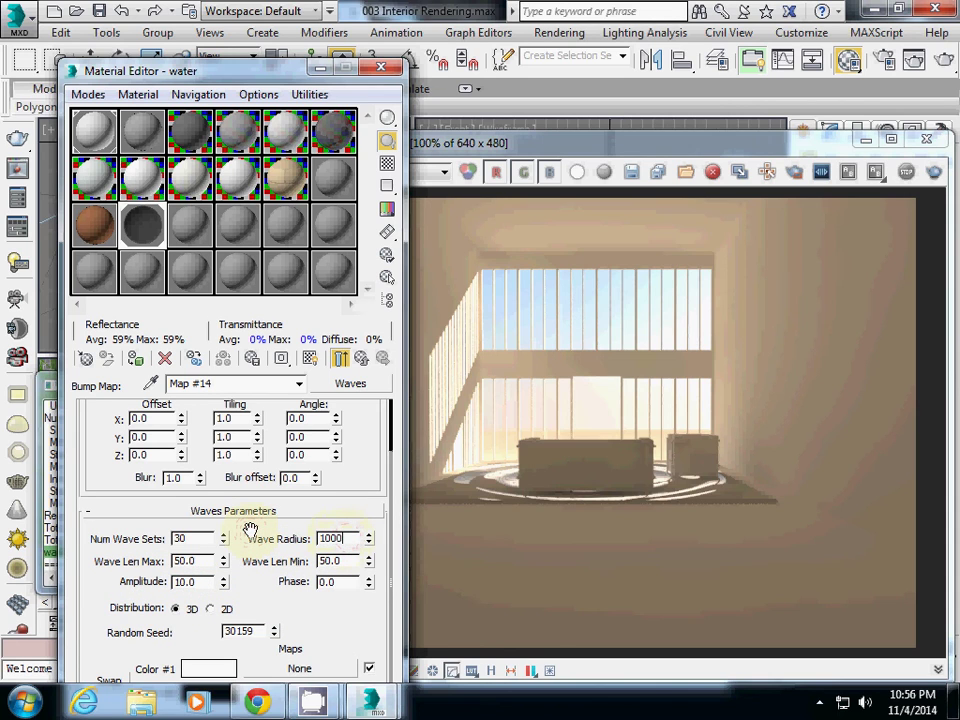
type("1000")
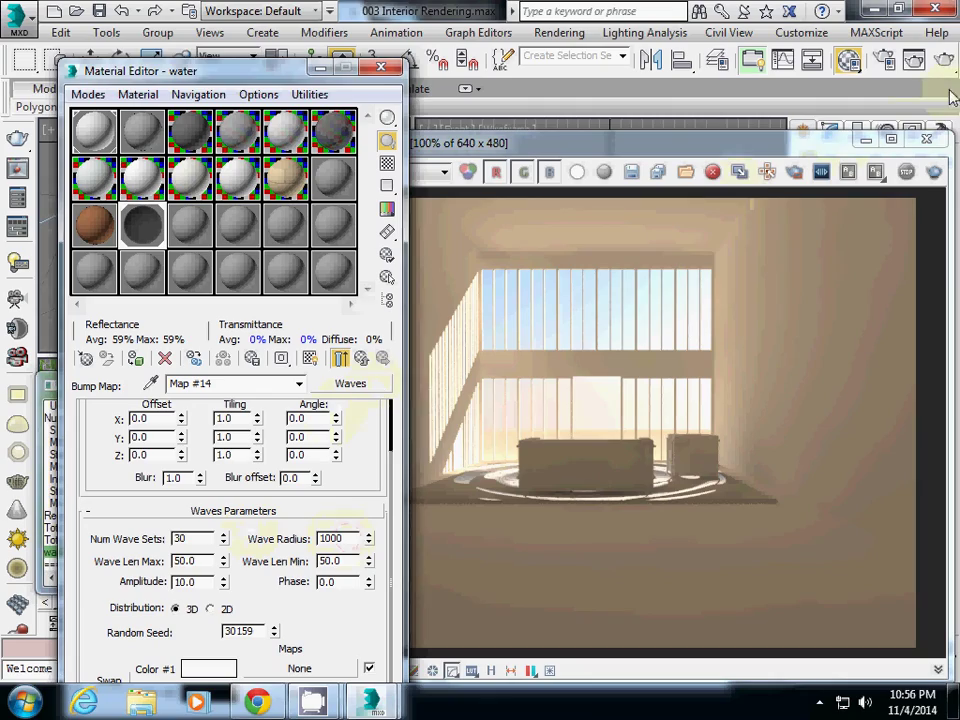
key("Return")
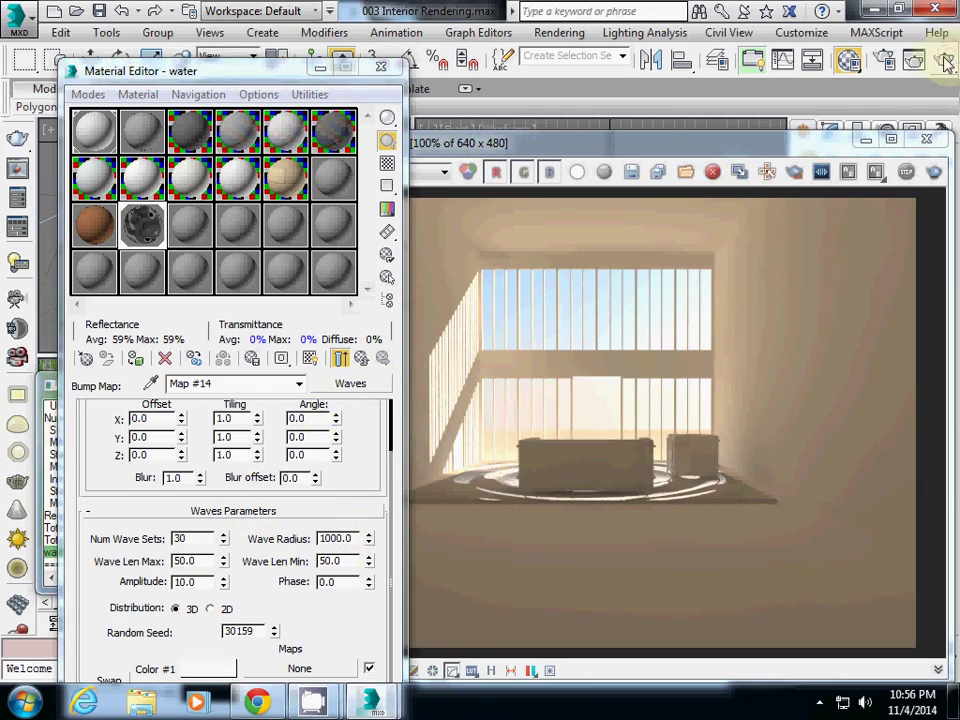
Render the camera view with the amplitude 10, radius 1000 waves in V-Ray.
left_click(946, 62)
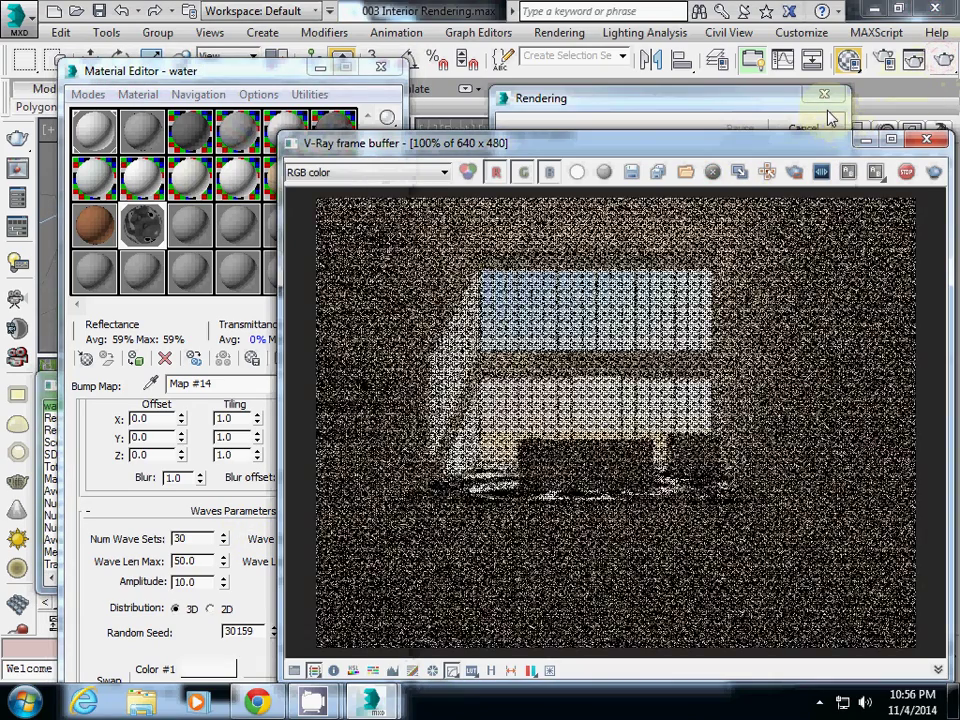